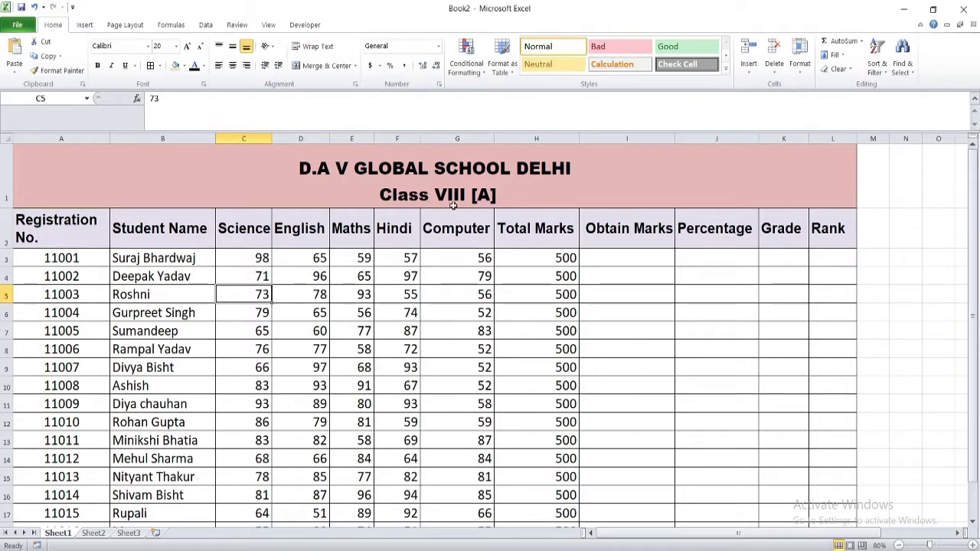
Point out the Registration No. and student name columns on the marksheet.
click(36, 292)
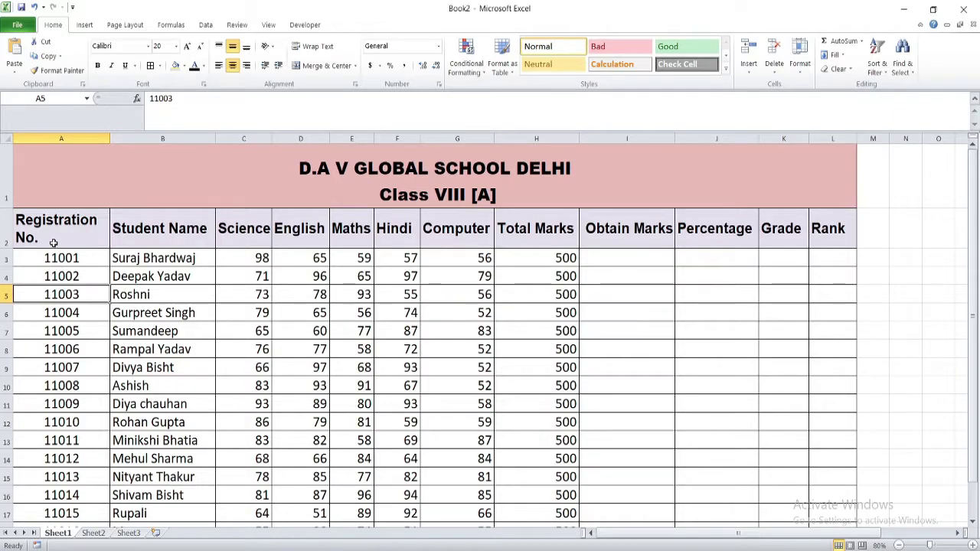
click(65, 279)
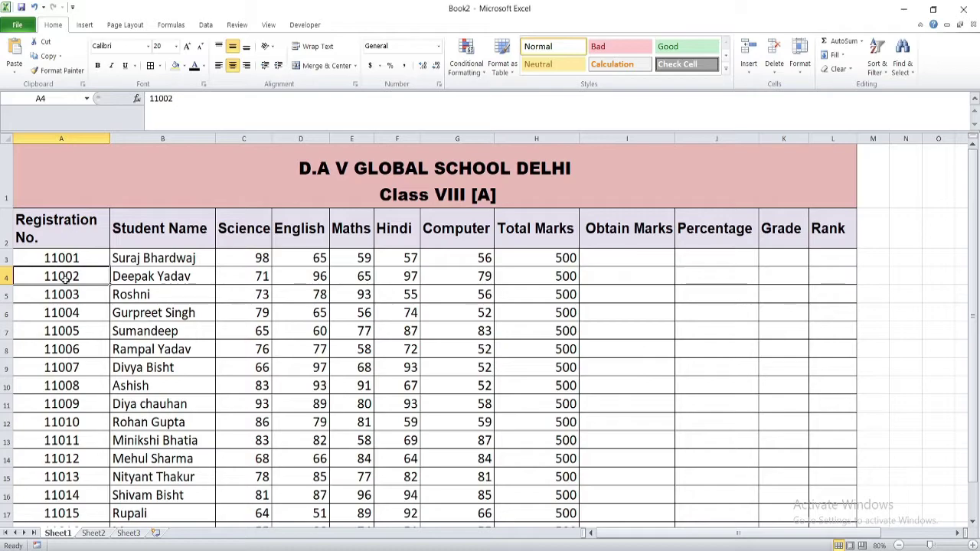
mouse_move(55, 234)
mouse_down()
mouse_move(67, 320)
mouse_move(58, 501)
mouse_up()
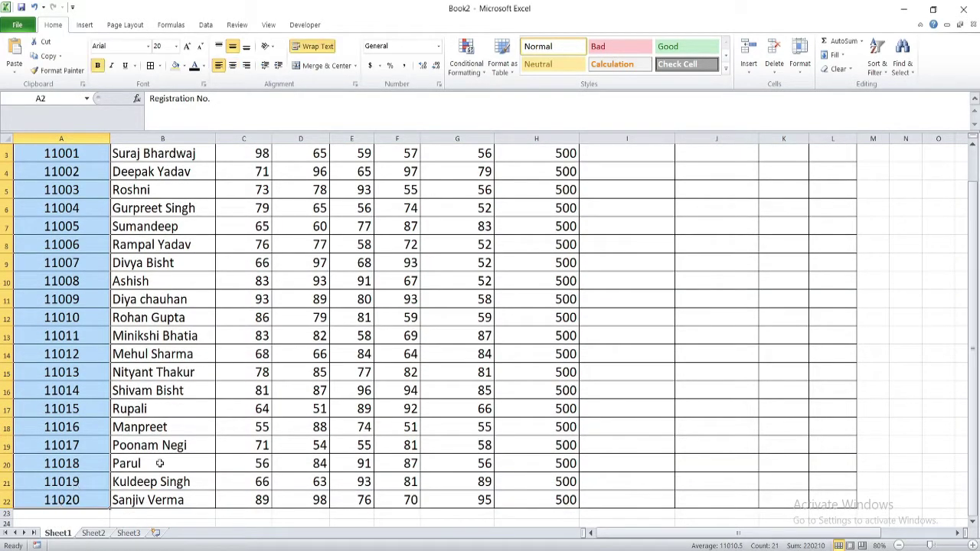
scroll(160, 463, up, 1)
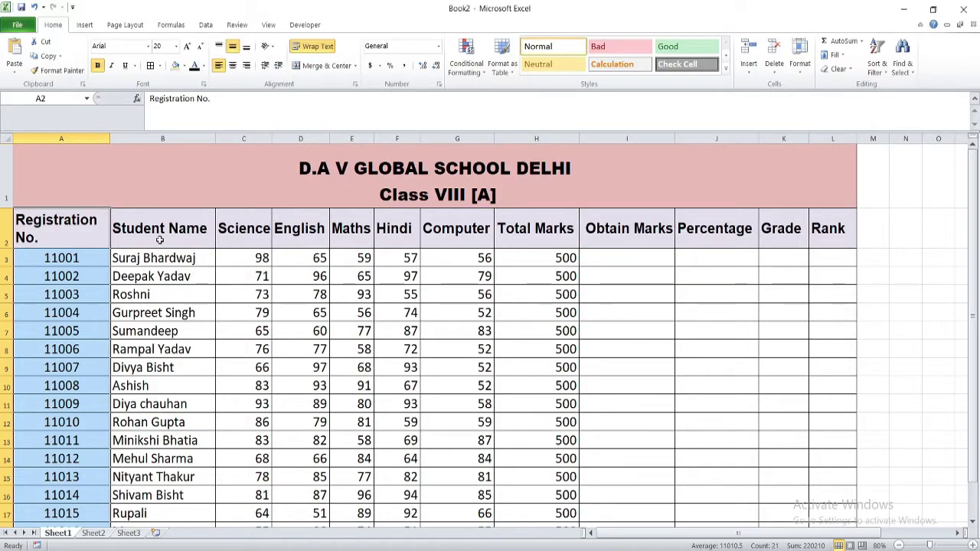
drag(157, 258, 181, 526)
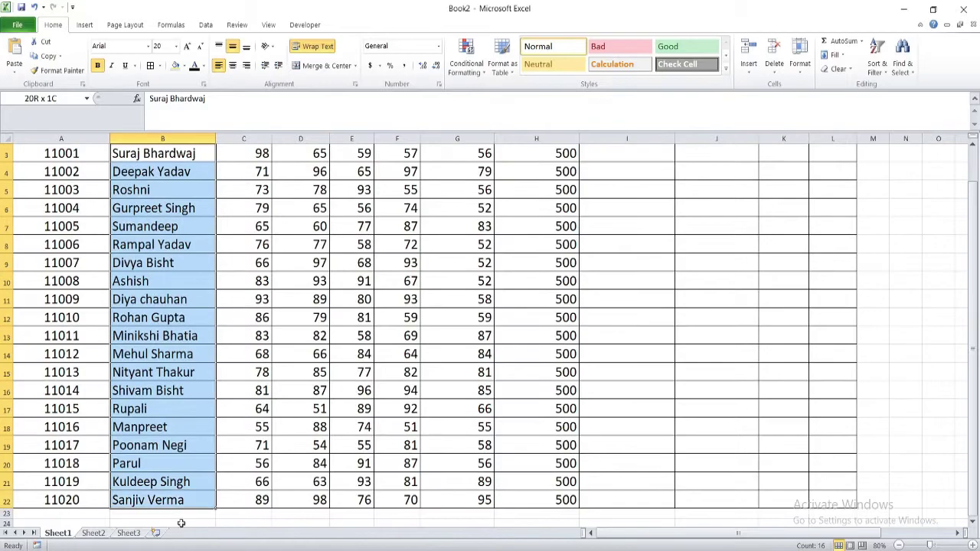
scroll(186, 499, up, 1)
click(203, 276)
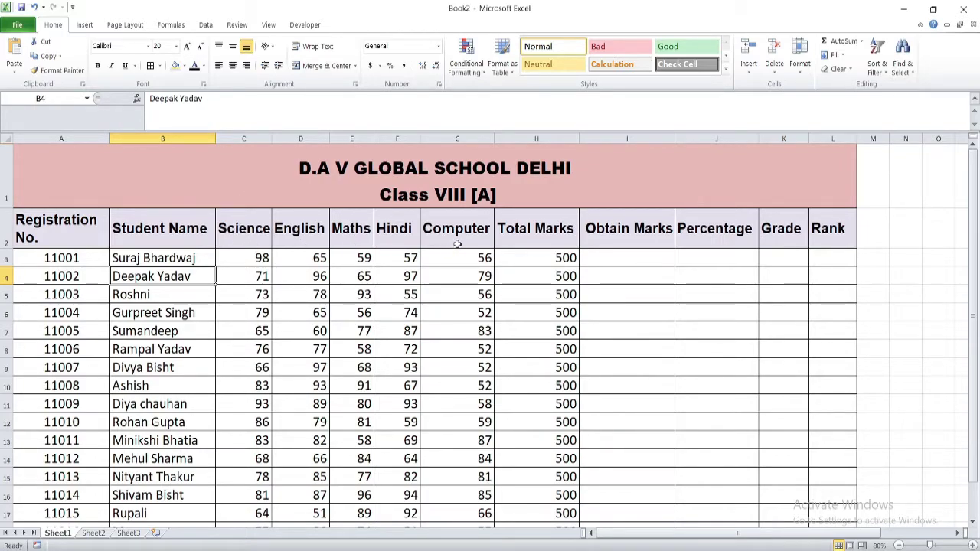
Point out the subject headings, the subject marks and the Total Marks of 500.
mouse_move(230, 237)
mouse_down()
mouse_move(405, 241)
mouse_move(461, 437)
mouse_up()
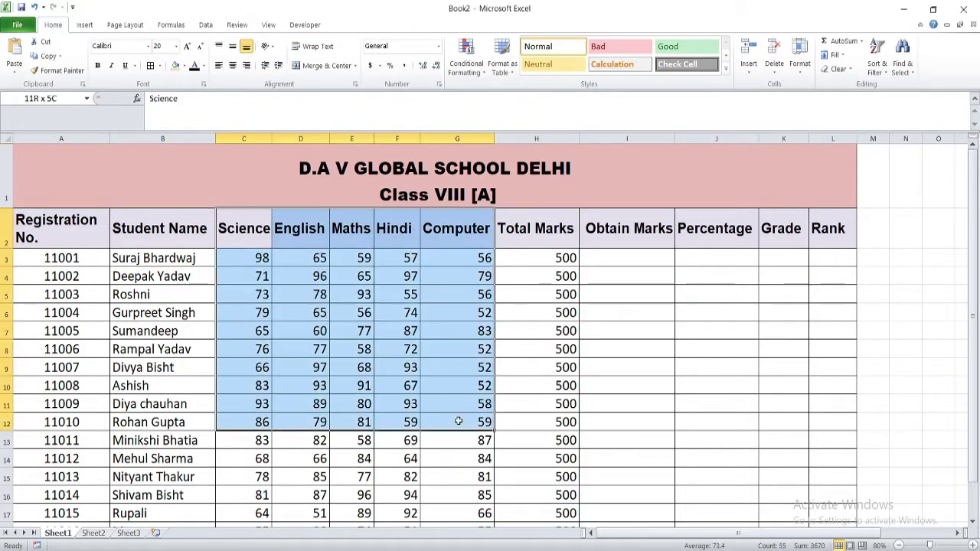
drag(463, 438, 464, 439)
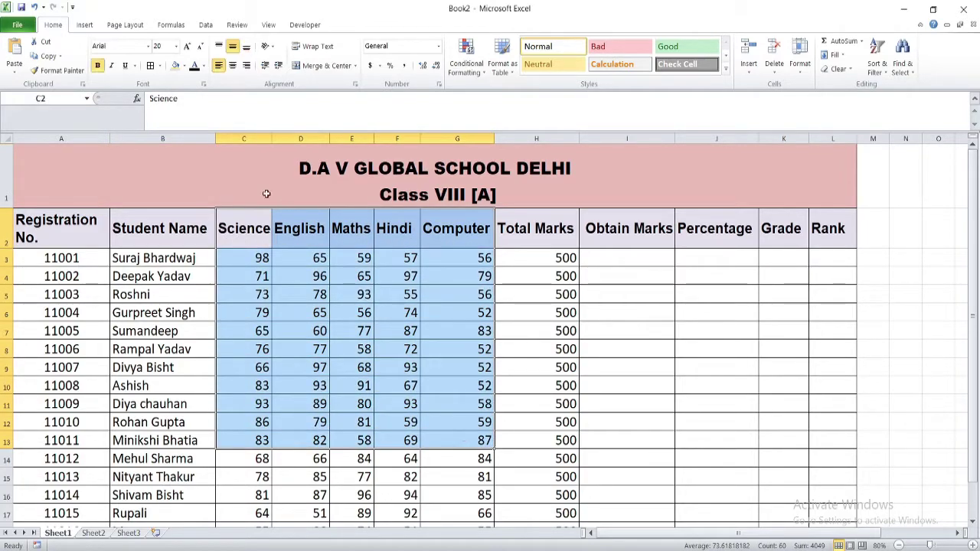
click(254, 260)
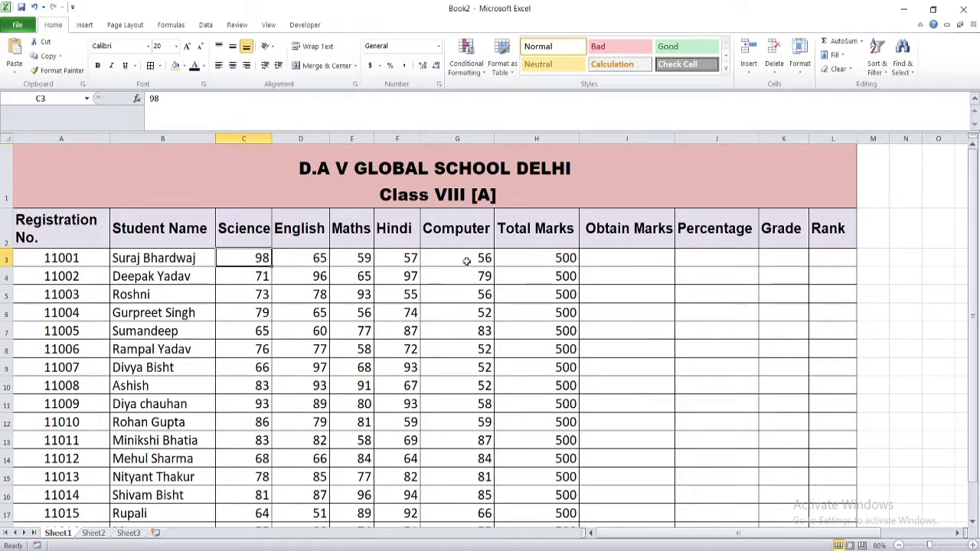
mouse_move(247, 259)
mouse_down()
mouse_move(423, 267)
mouse_move(457, 506)
mouse_up()
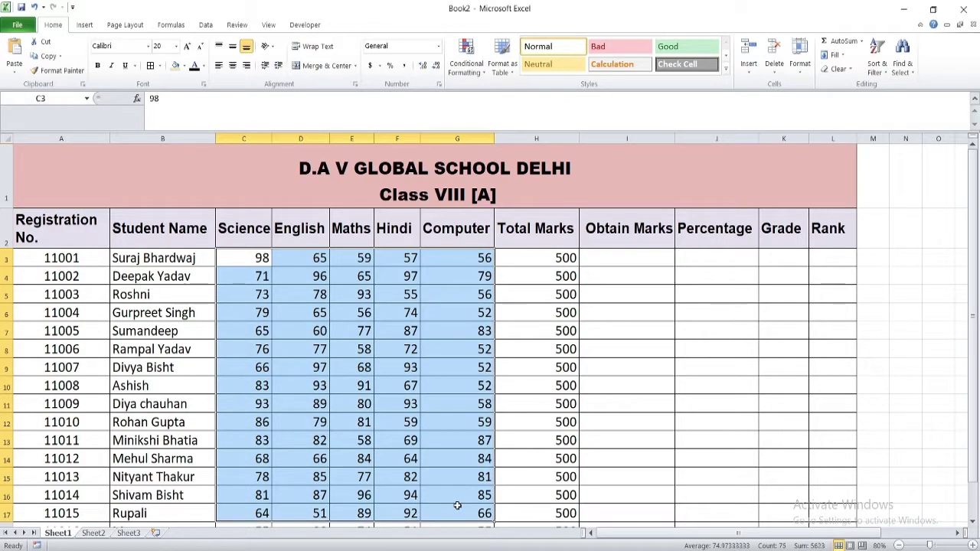
click(251, 262)
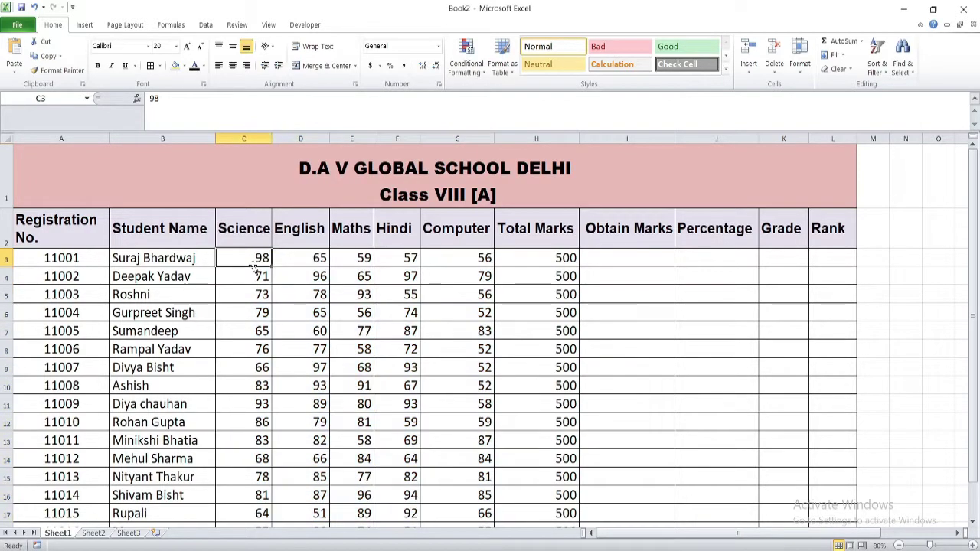
click(304, 259)
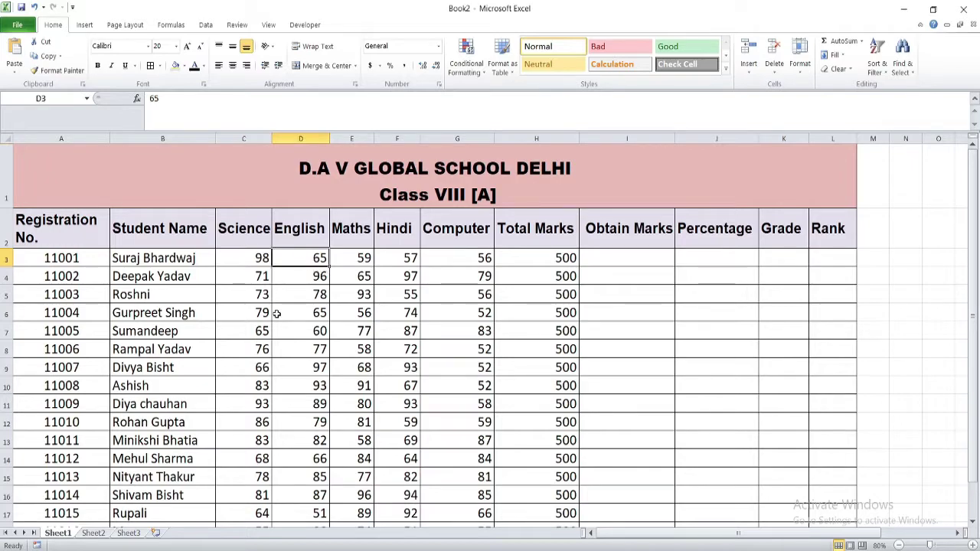
scroll(468, 492, down, 1)
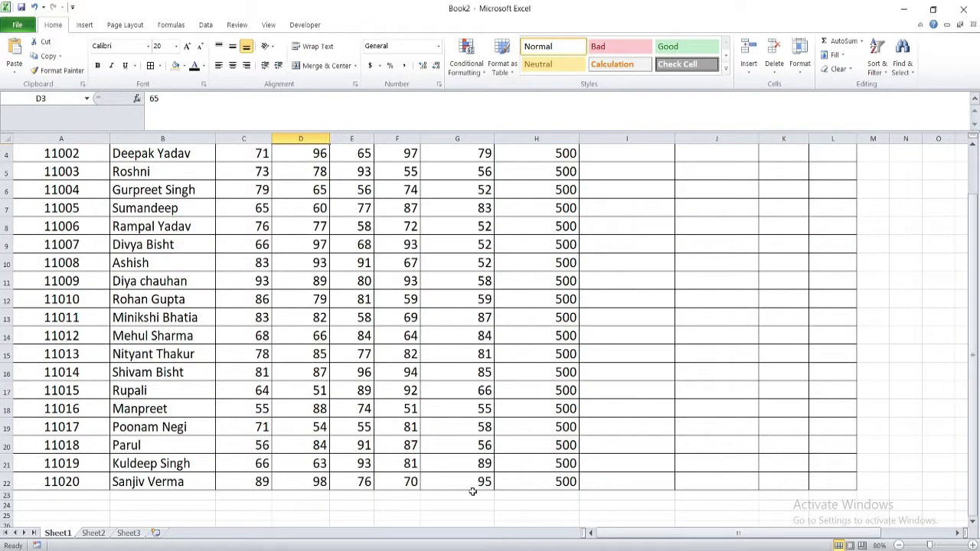
scroll(206, 346, up, 1)
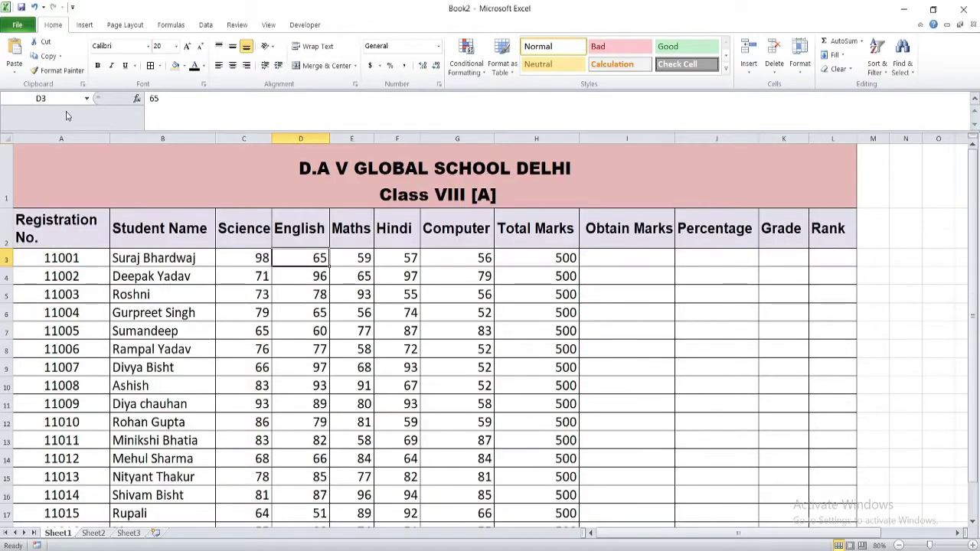
click(558, 263)
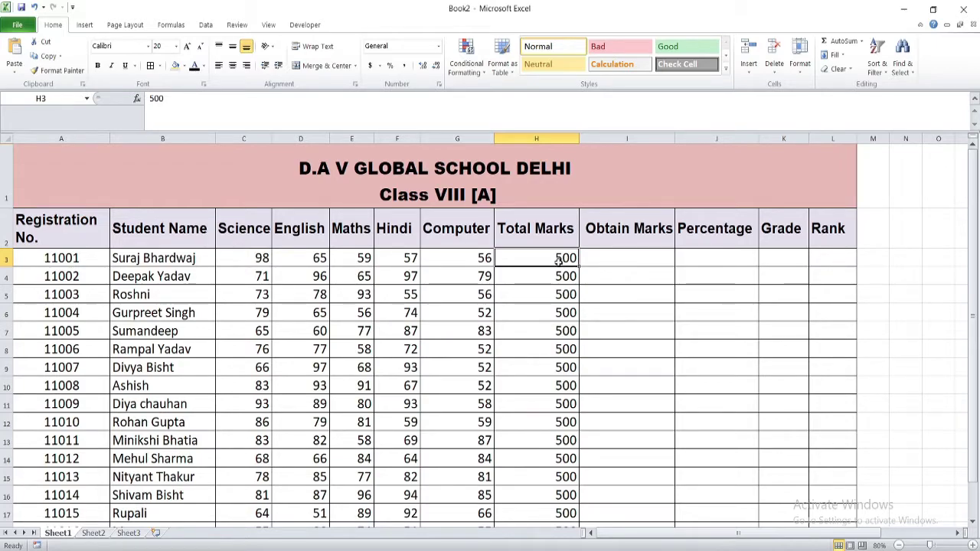
key(Tab)
click(352, 349)
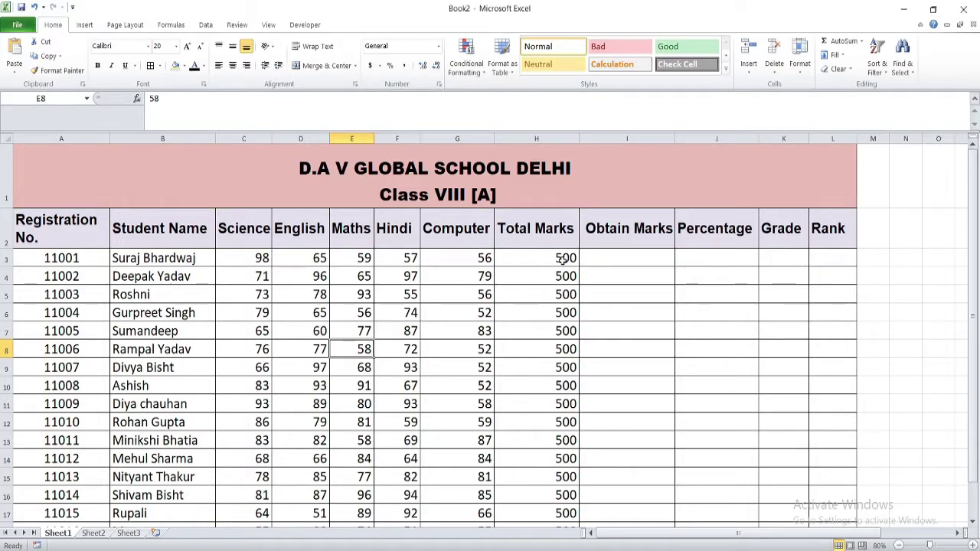
Total each student's five marks with =SUM(C3:G3) in I3, filled down to I22.
click(608, 258)
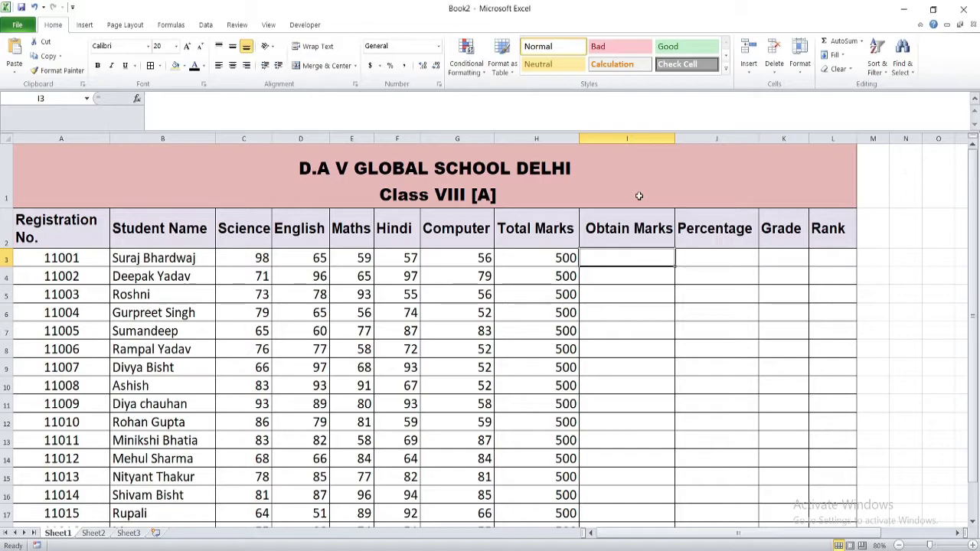
text(=)
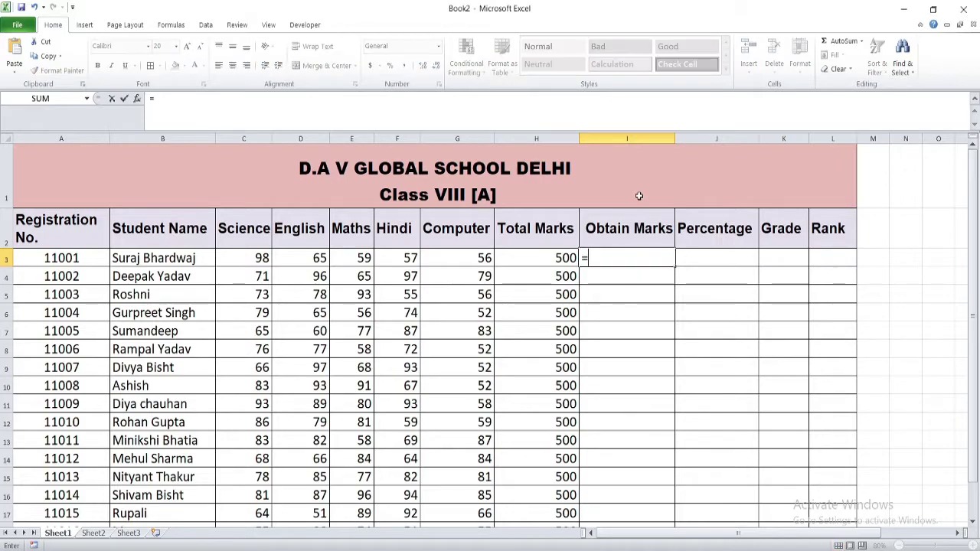
text(SUM()
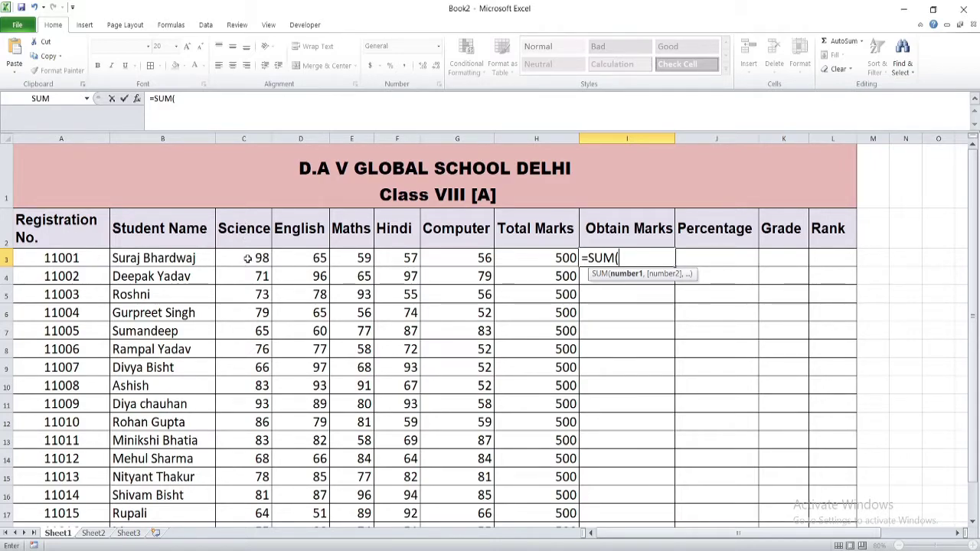
click(247, 259)
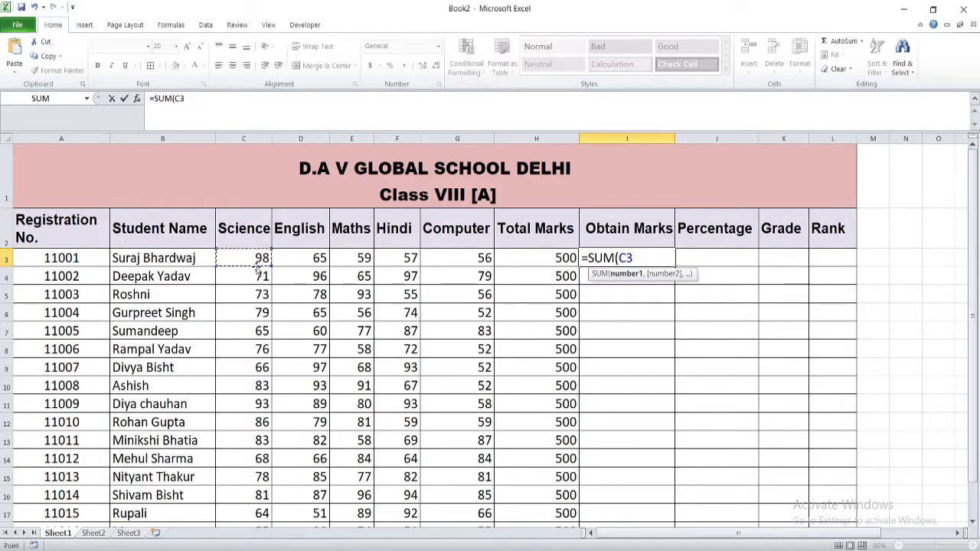
drag(259, 268, 464, 257)
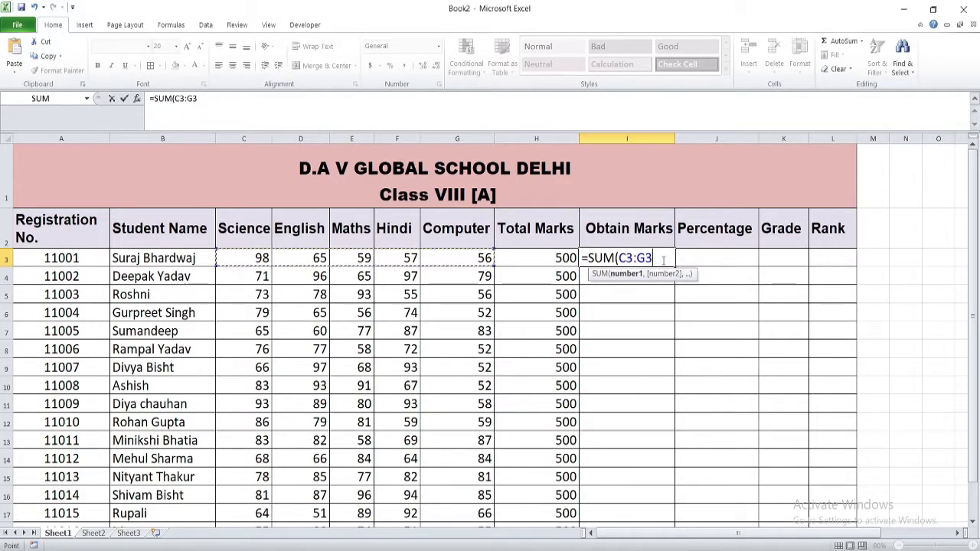
text())
key(Return)
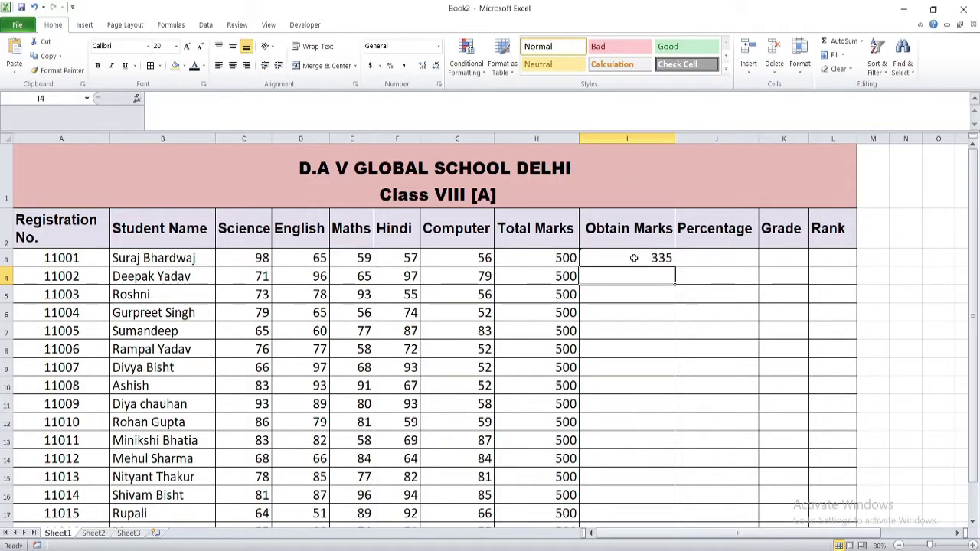
click(642, 258)
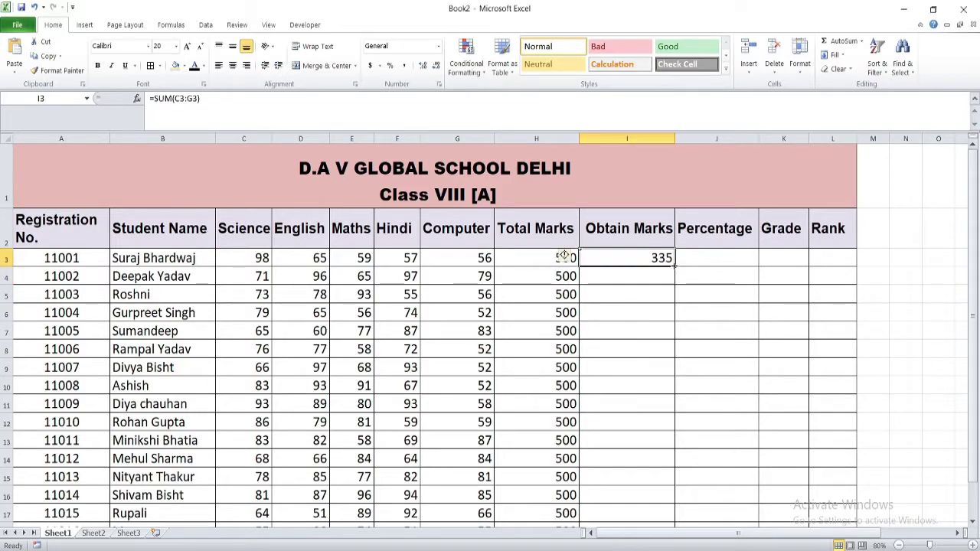
drag(674, 265, 655, 507)
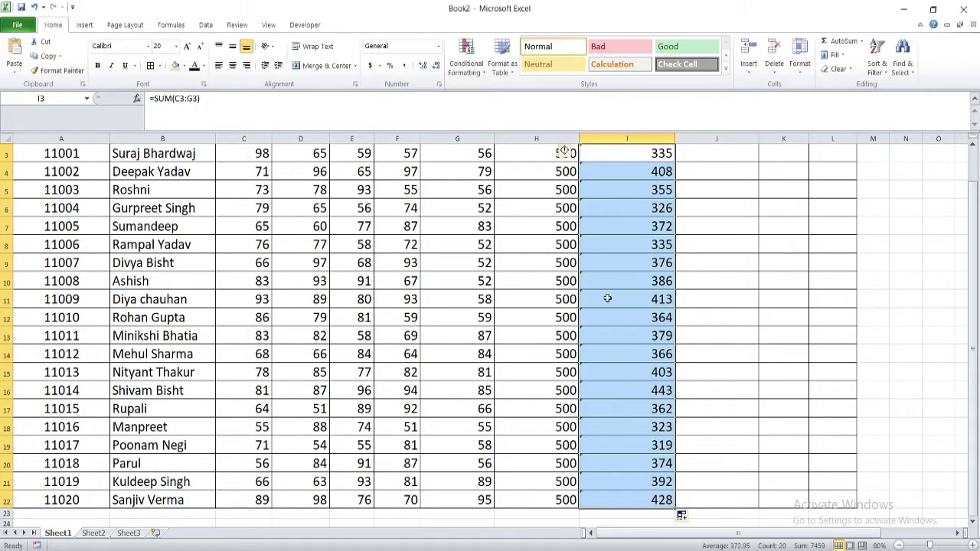
scroll(563, 151, up, 1)
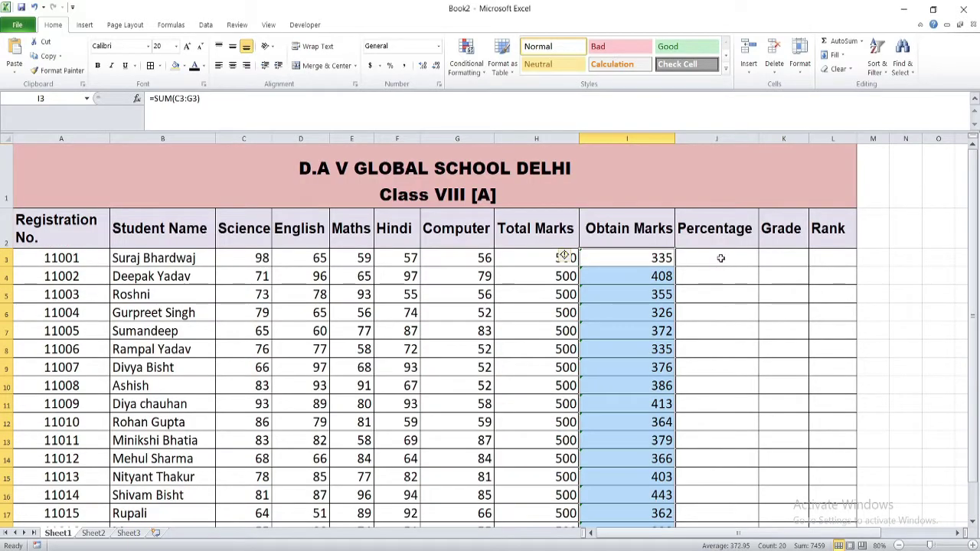
Enter =(I3/H3*100) in J3 for the first student's percentage.
click(719, 258)
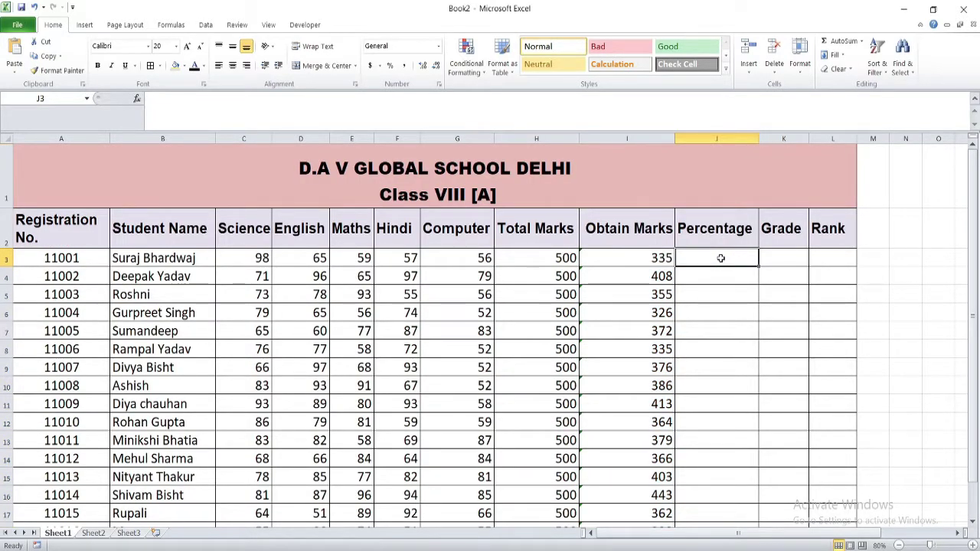
text(=)
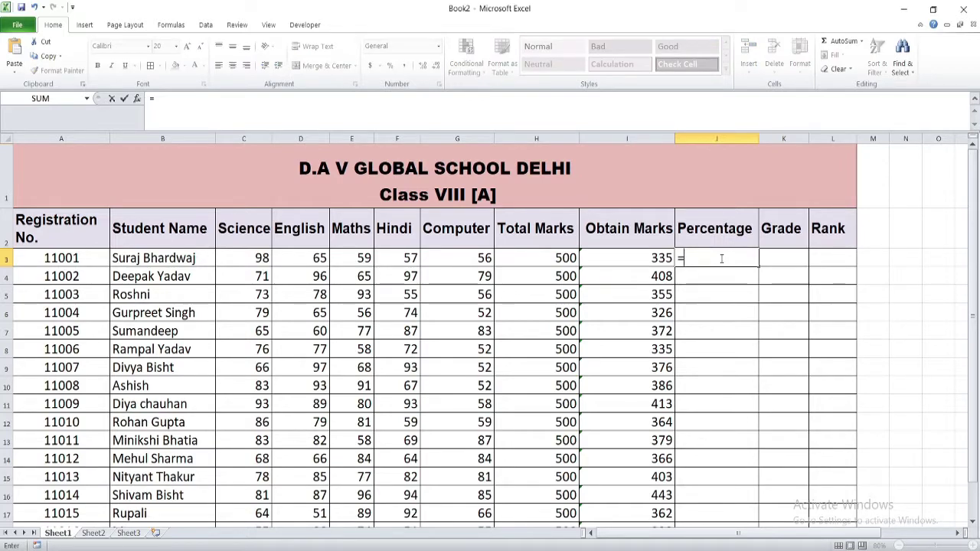
text(()
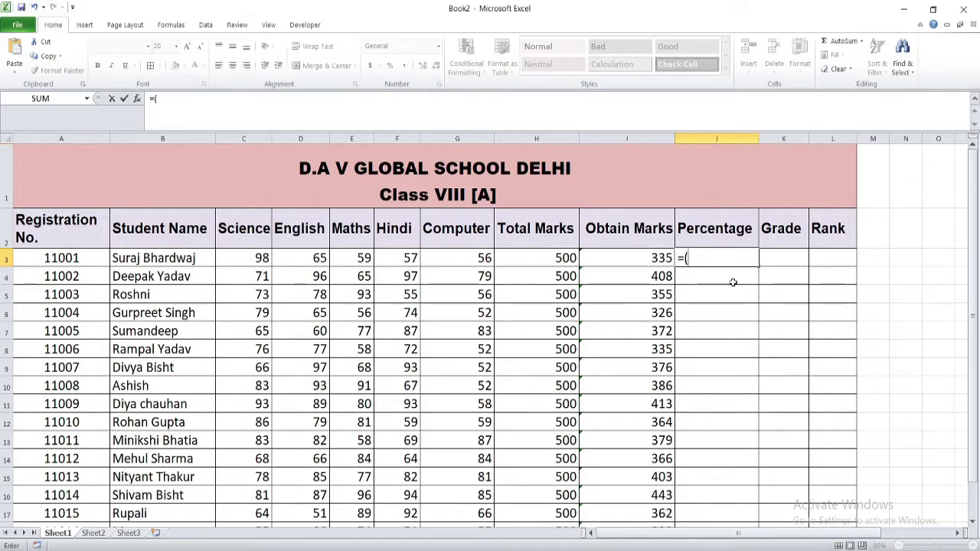
click(647, 258)
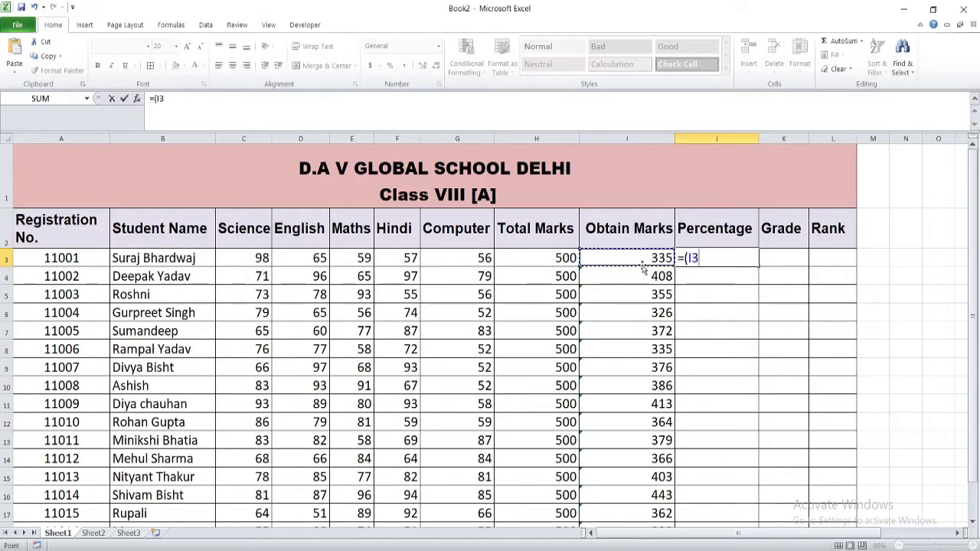
text(/)
click(558, 261)
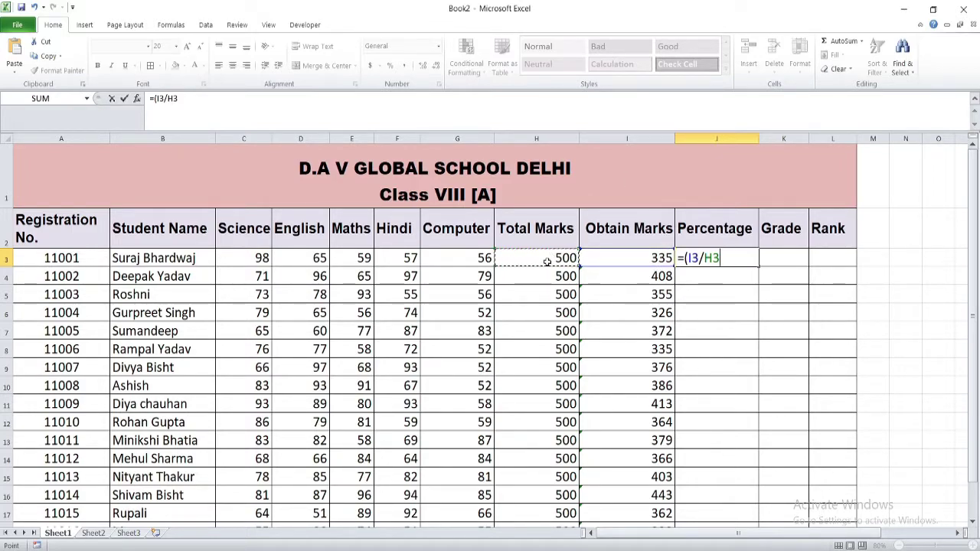
text(*1)
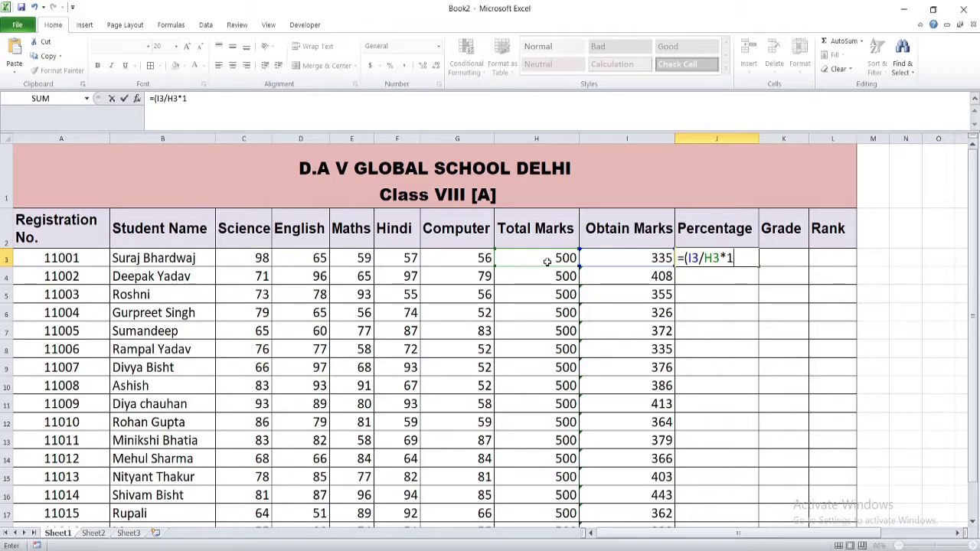
text(00)
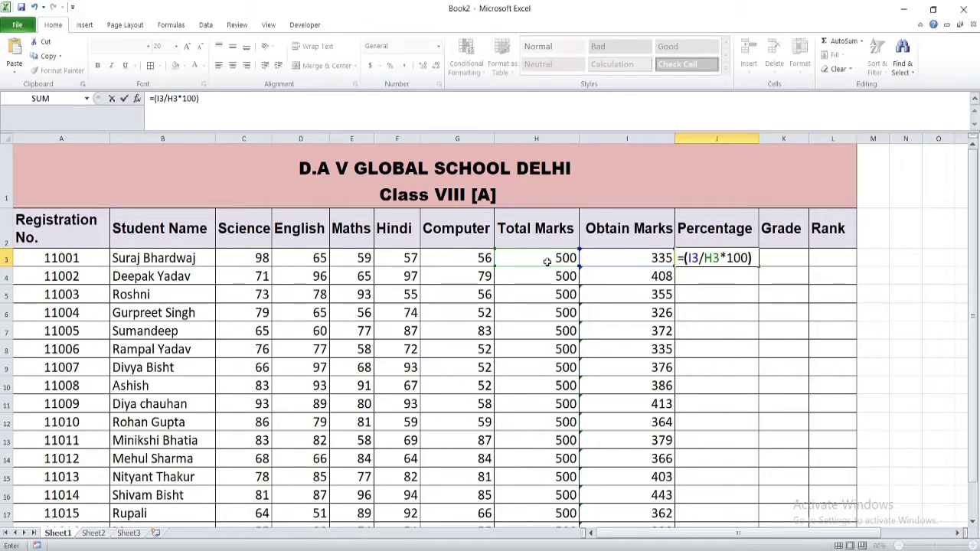
key(Return)
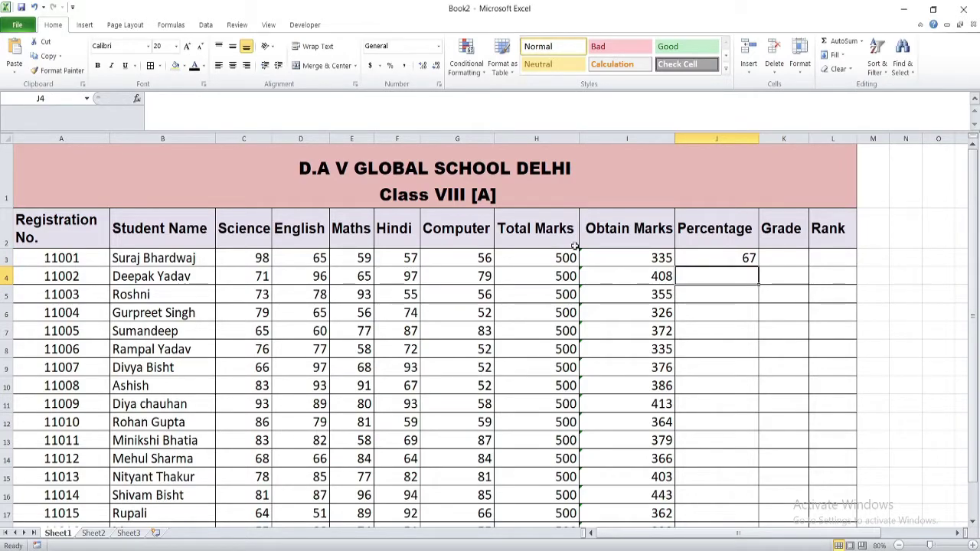
Copy the percentage formula down from J3 to J22.
click(741, 262)
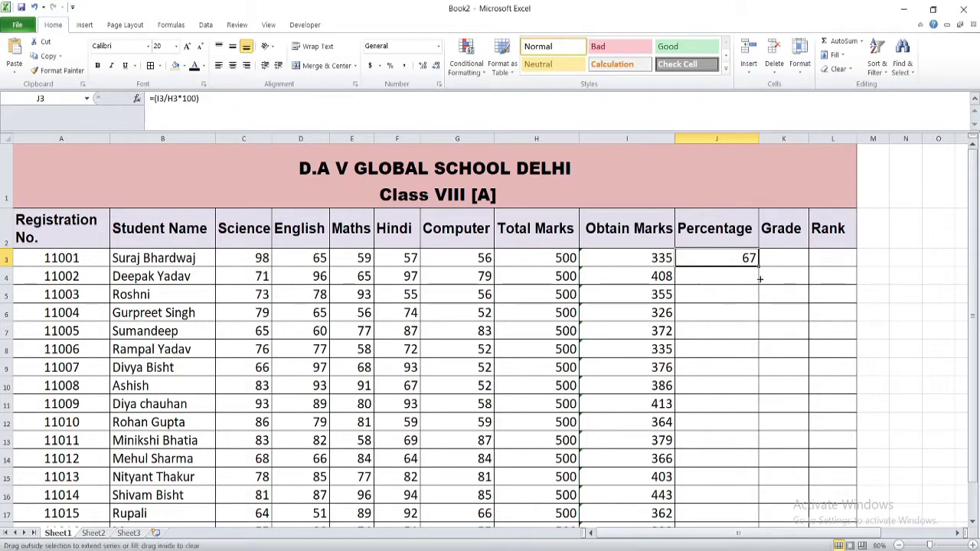
drag(760, 278, 751, 543)
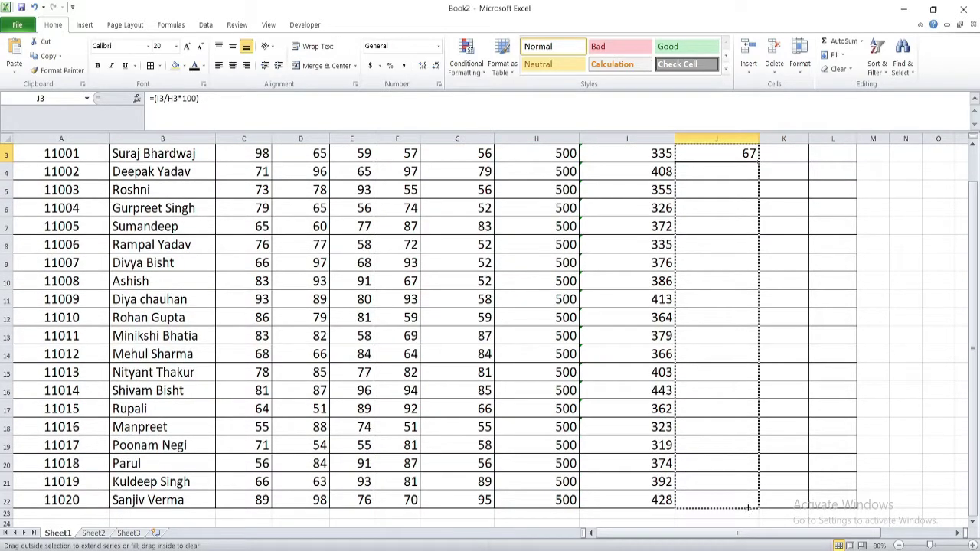
drag(747, 506, 748, 511)
scroll(774, 382, up, 1)
click(783, 258)
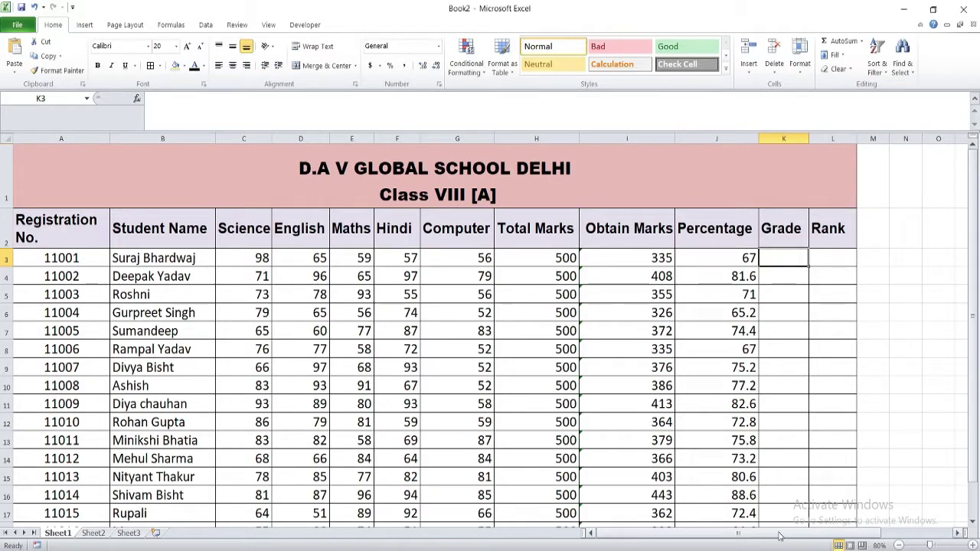
Show the grade key from 90-100 A+ to 0-49 F, then return to K3.
drag(779, 536, 849, 536)
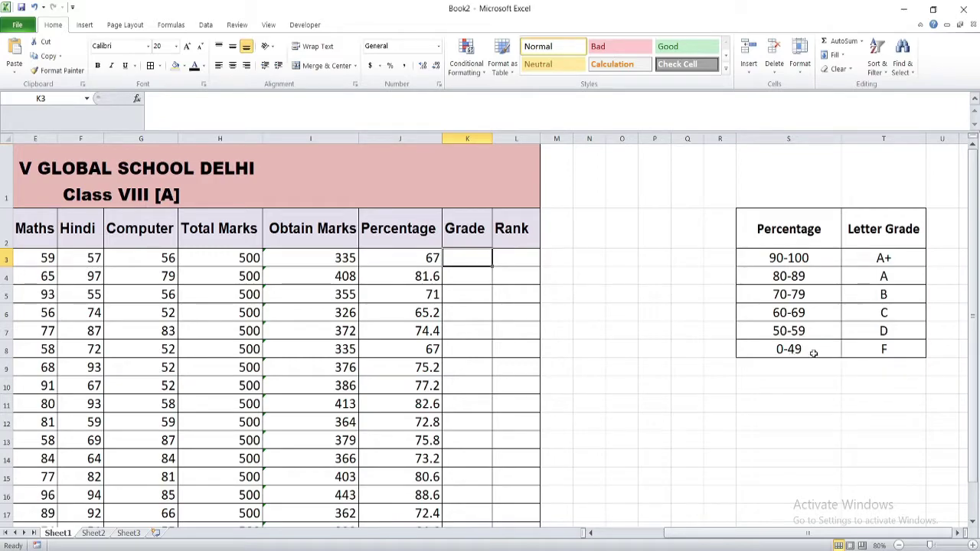
click(864, 350)
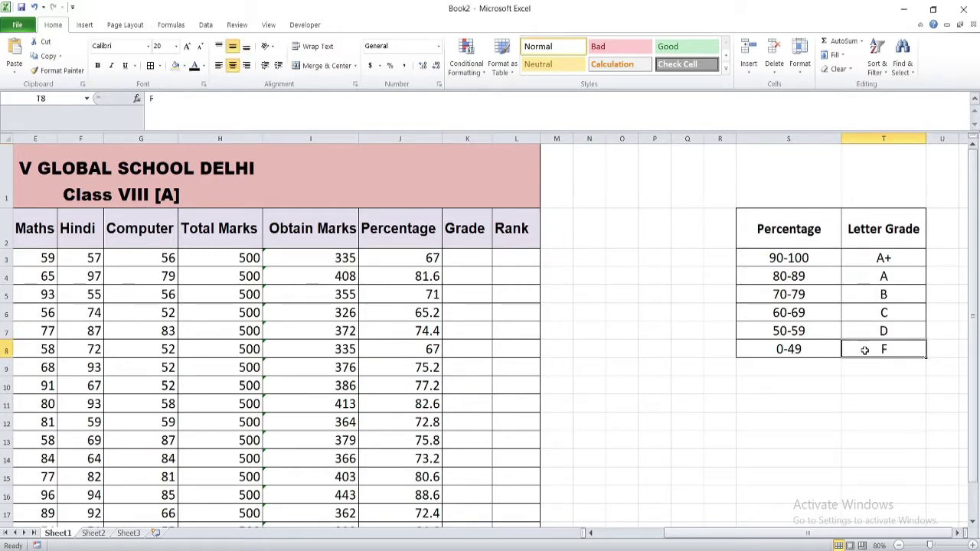
click(467, 259)
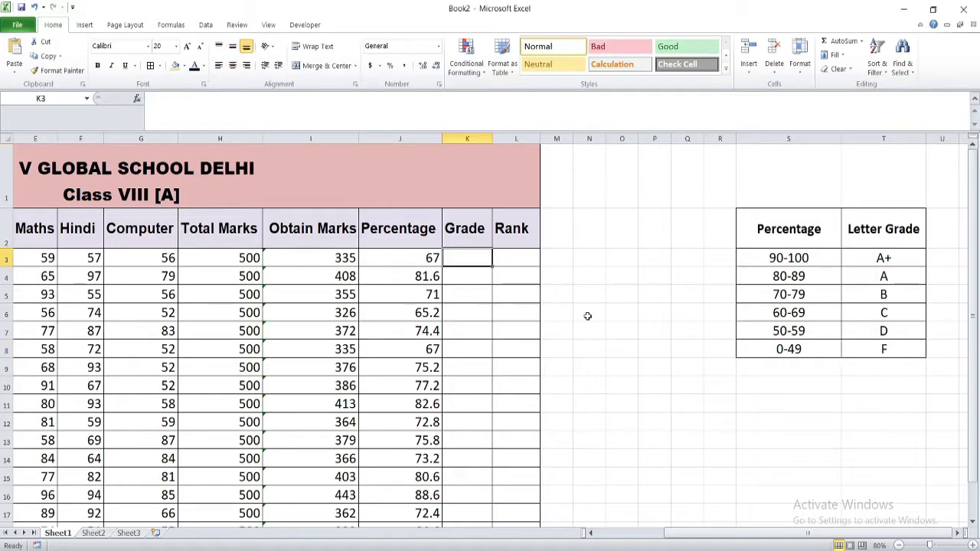
Begin K3's Grade formula as =IF(J3>90,"A+".
text(=)
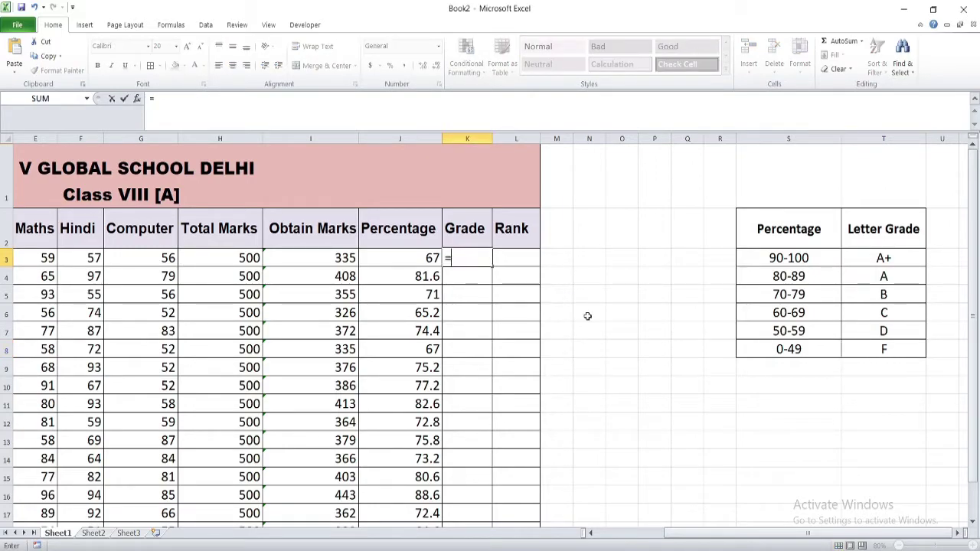
text(IF)
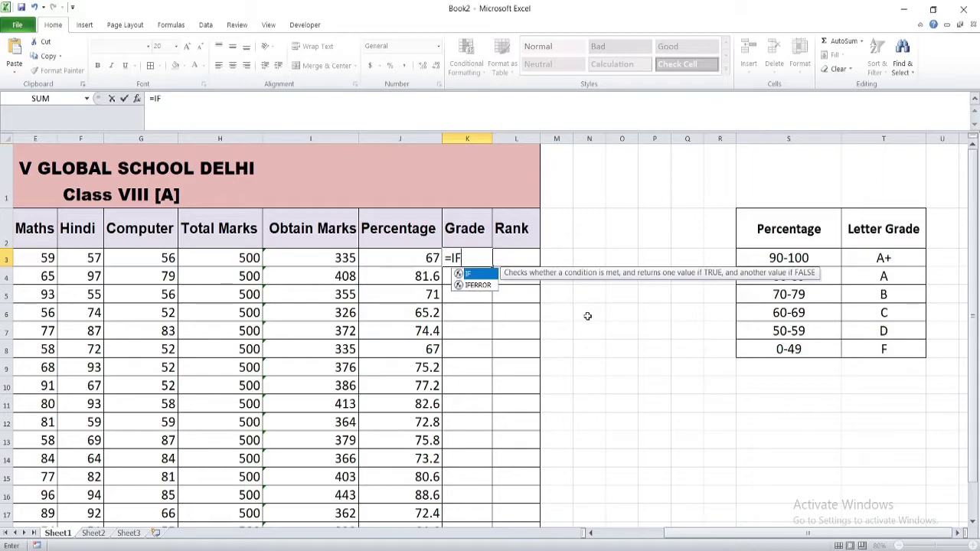
text(()
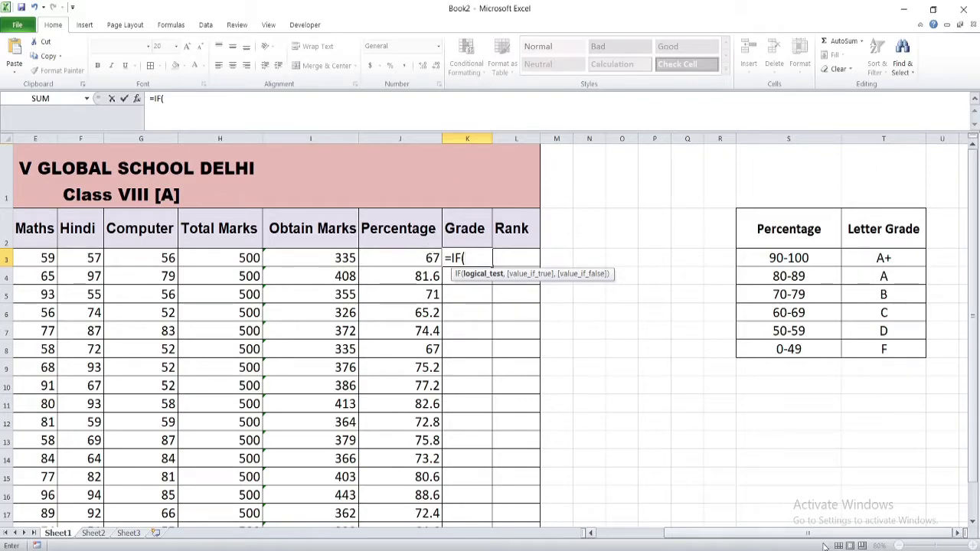
scroll(229, 307, left, 1)
scroll(84, 258, left, 2)
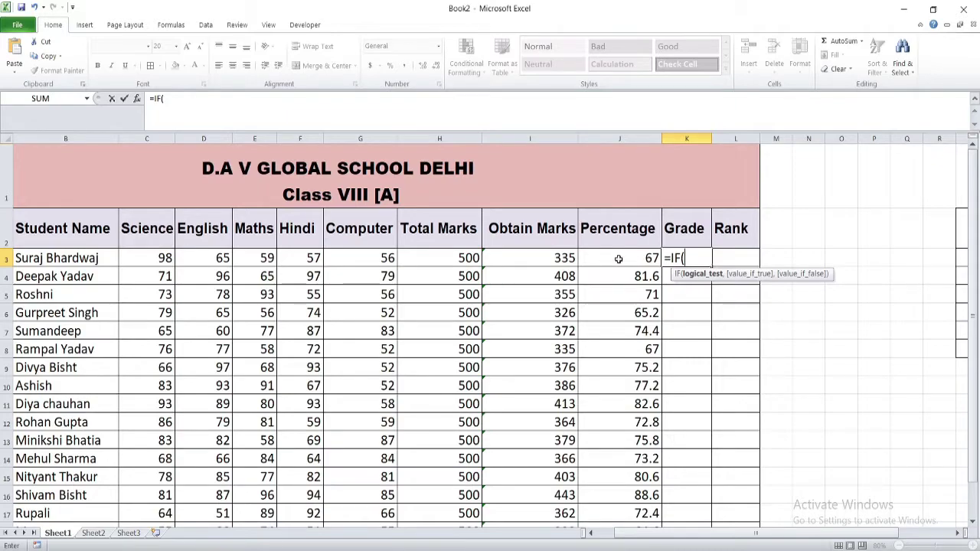
click(619, 259)
drag(735, 533, 879, 545)
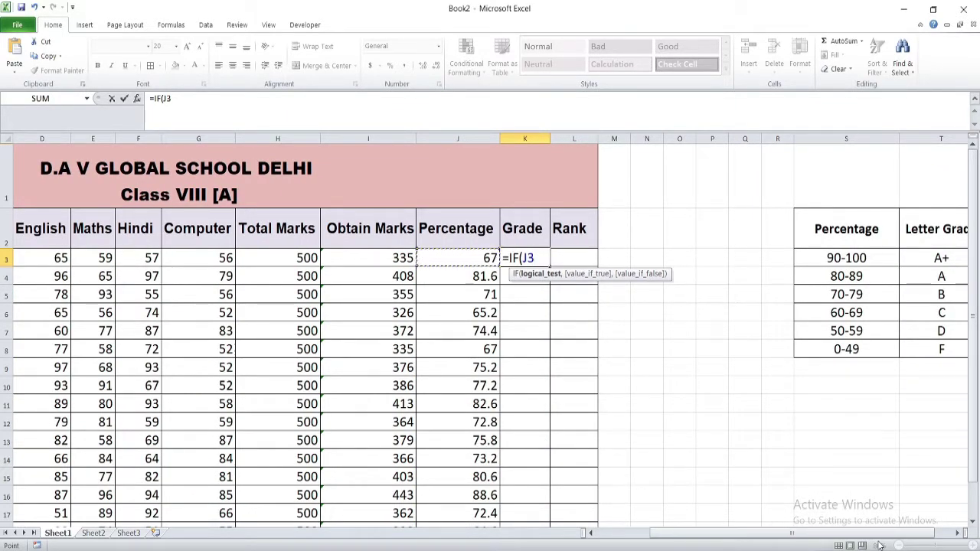
text(>)
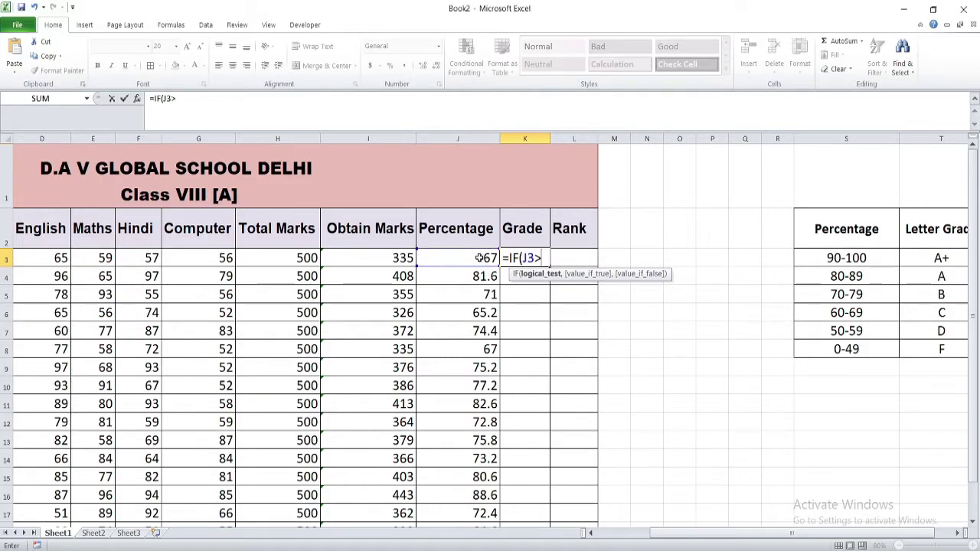
text(9)
text(0)
text(,)
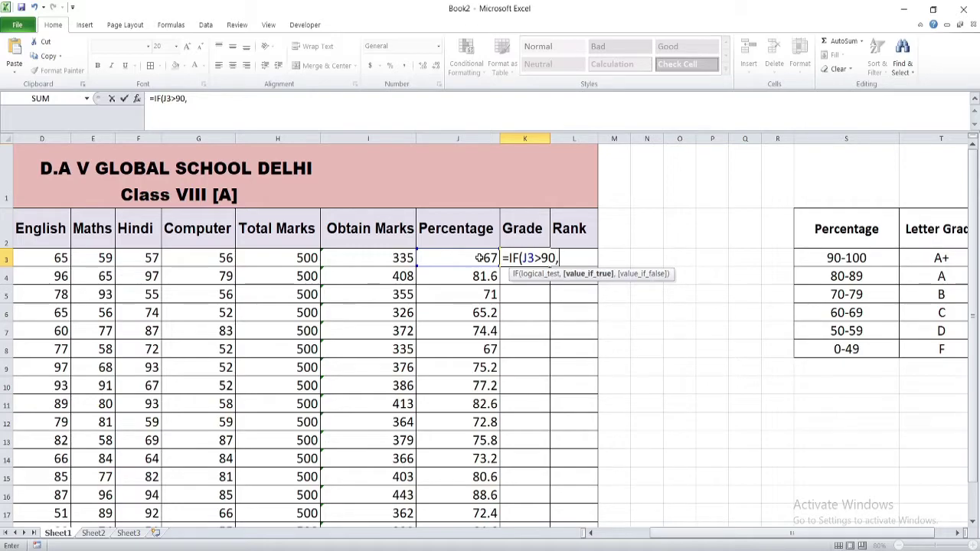
text(")
text(A+)
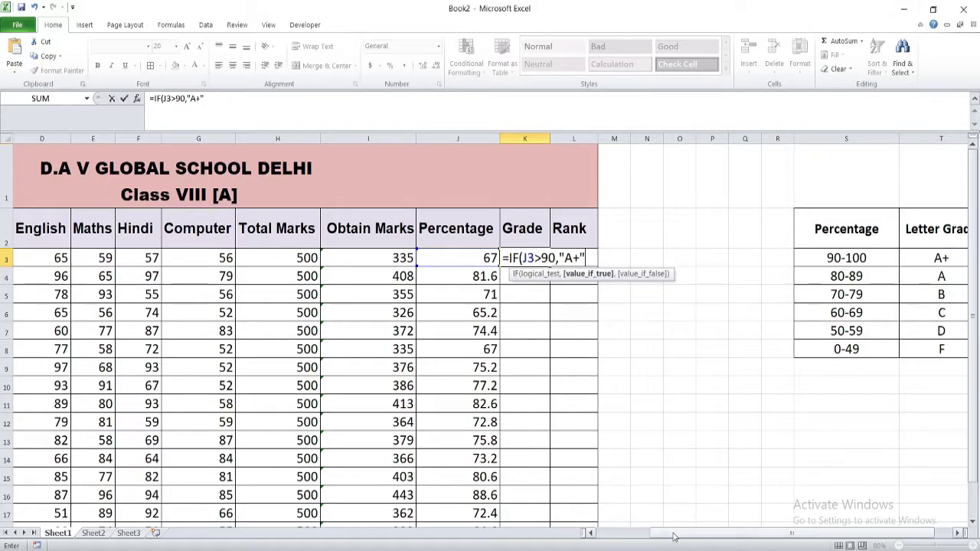
drag(674, 535, 690, 534)
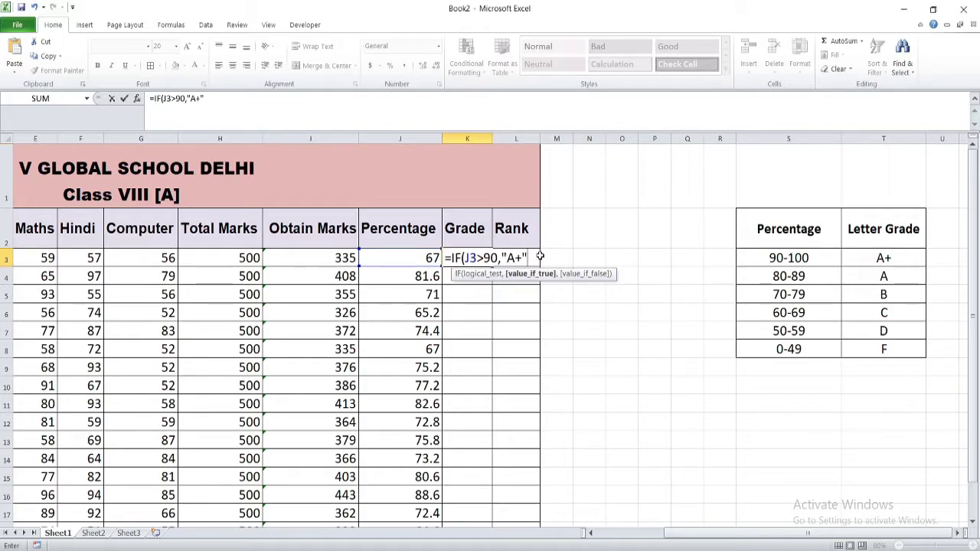
Add the nested test IF(J3>80,"A" to the Grade formula in K3.
text(,IF)
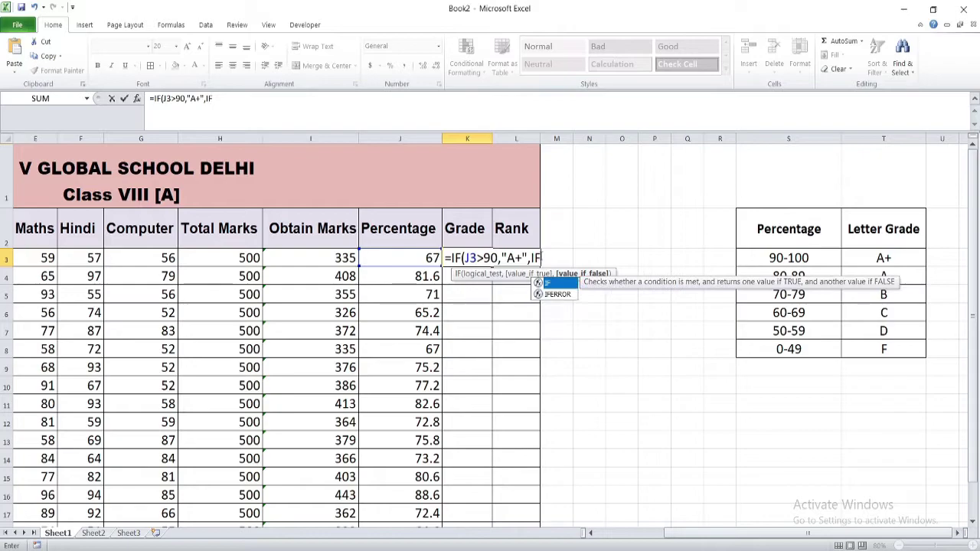
text(()
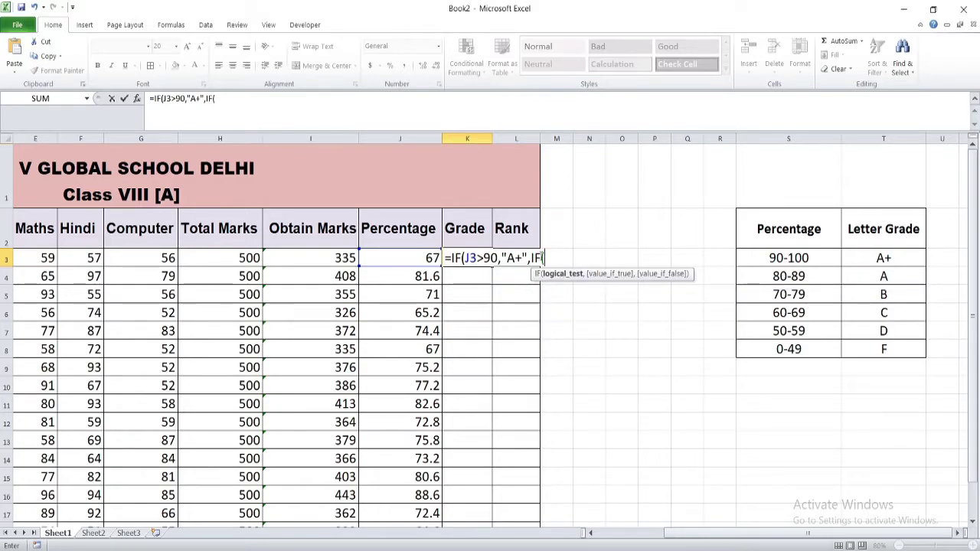
click(407, 258)
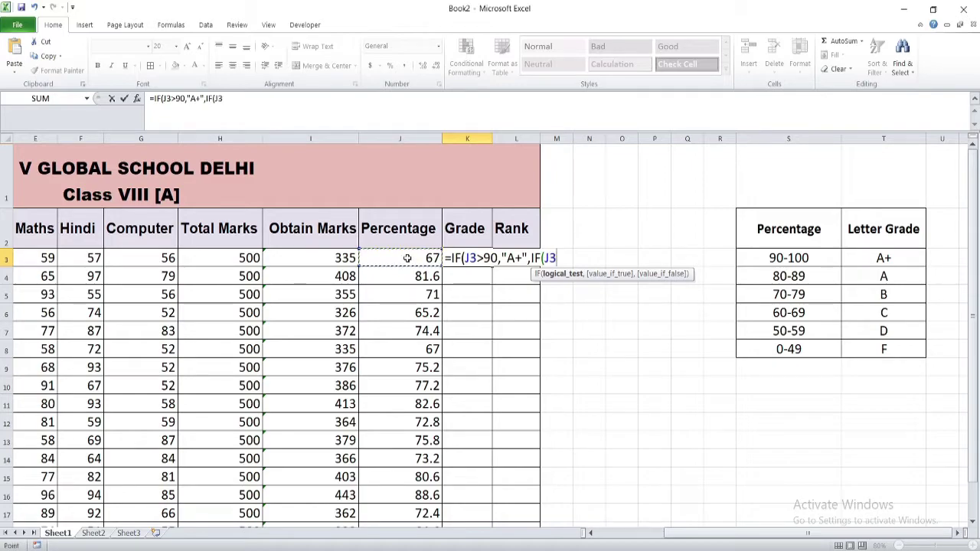
text(>)
text(80)
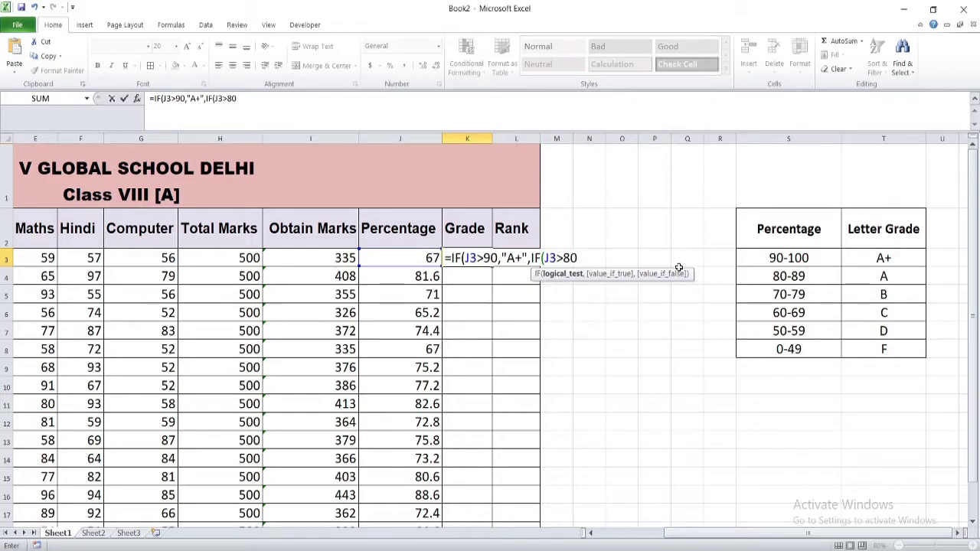
text(,)
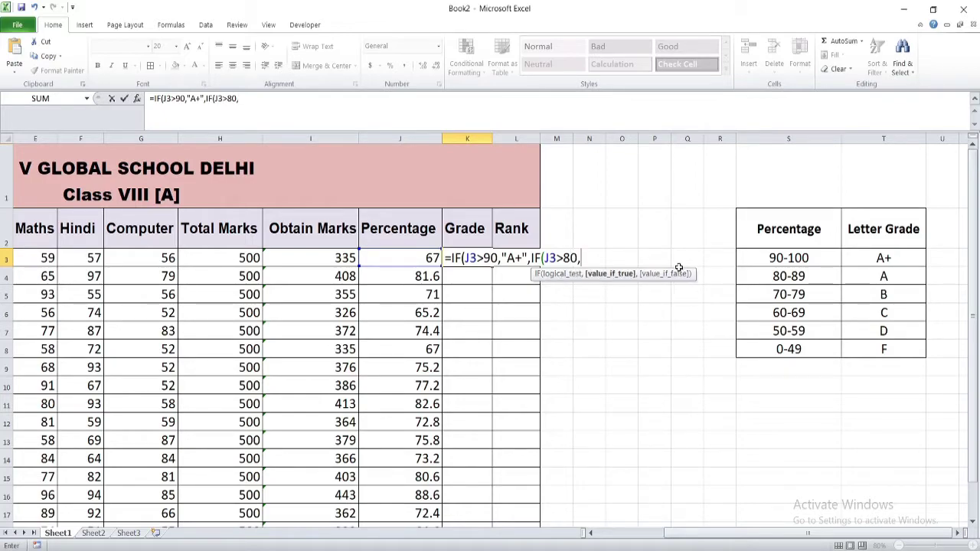
text("A)
text(")
text(,IF)
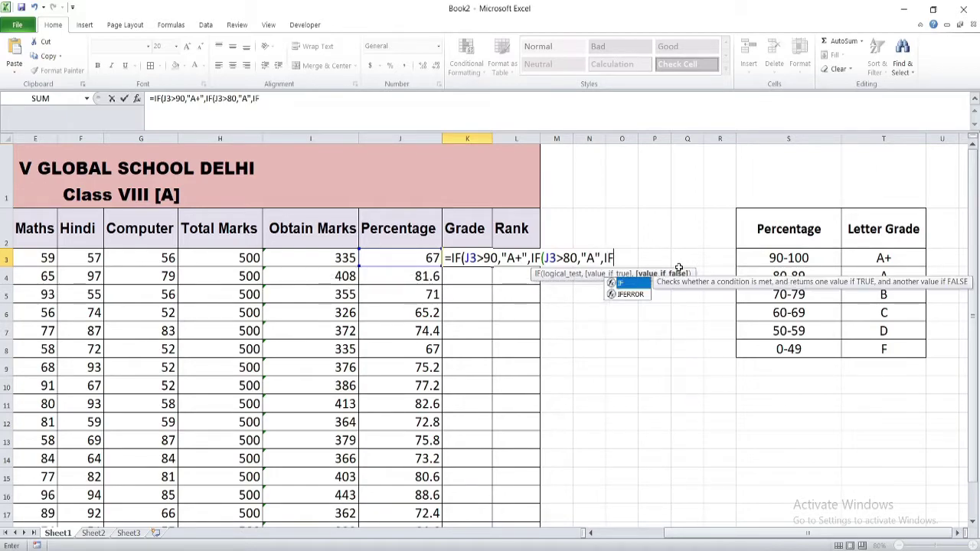
text(()
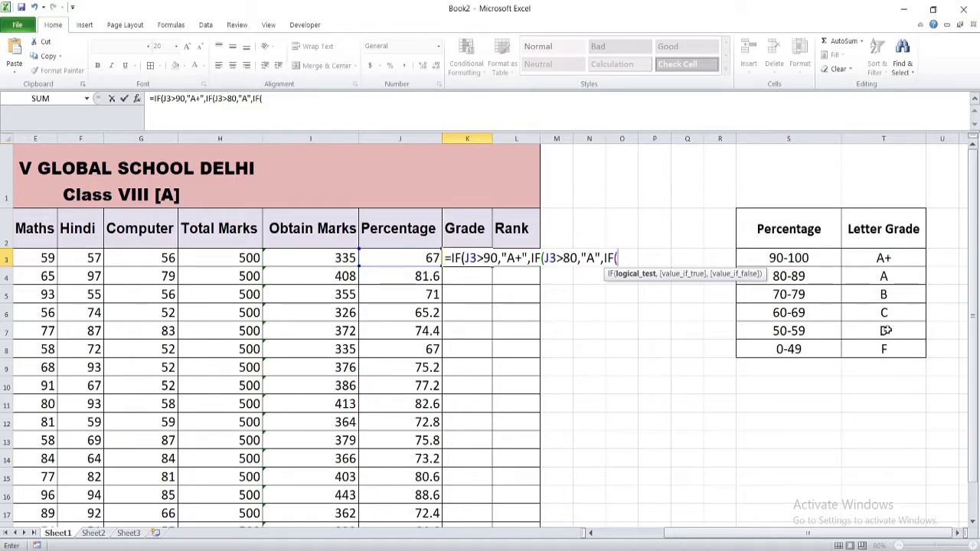
key(BackSpace)
key(BackSpace)
key(BackSpace)
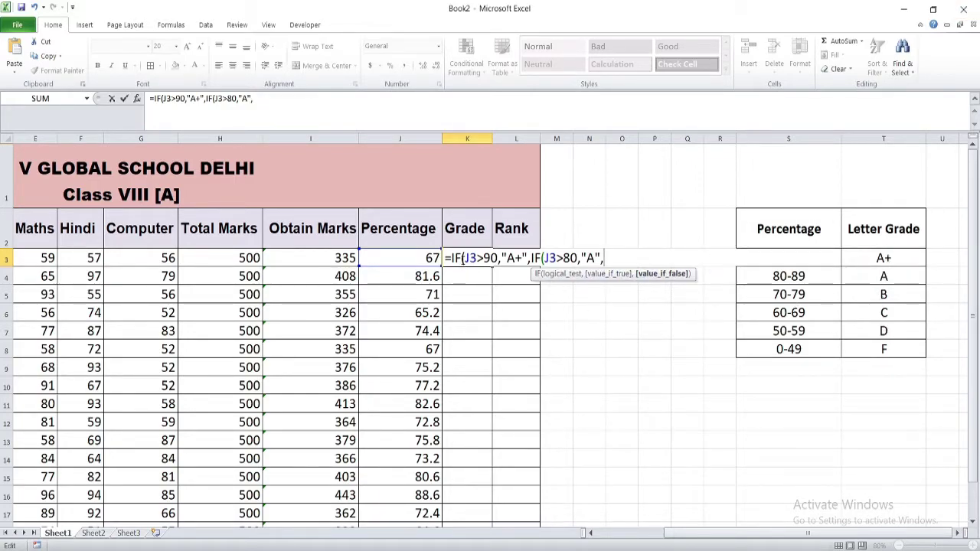
click(454, 258)
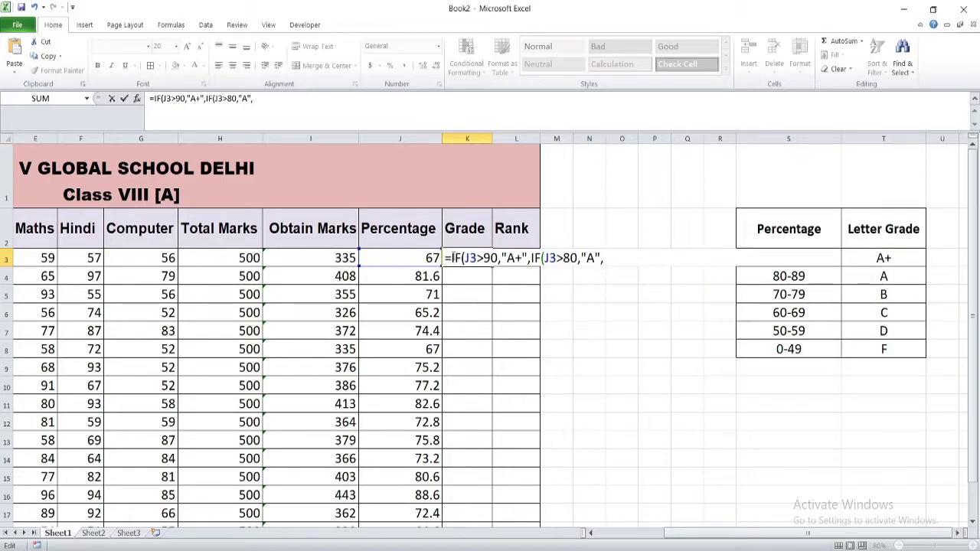
Duplicate the IF(J3>90,"A+", test block within the Grade formula.
drag(452, 258, 523, 260)
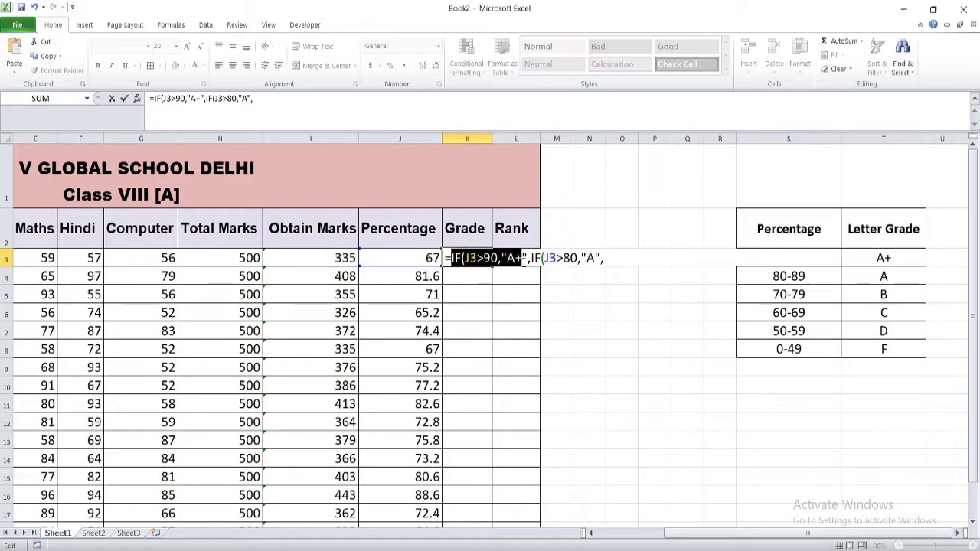
drag(523, 260, 530, 264)
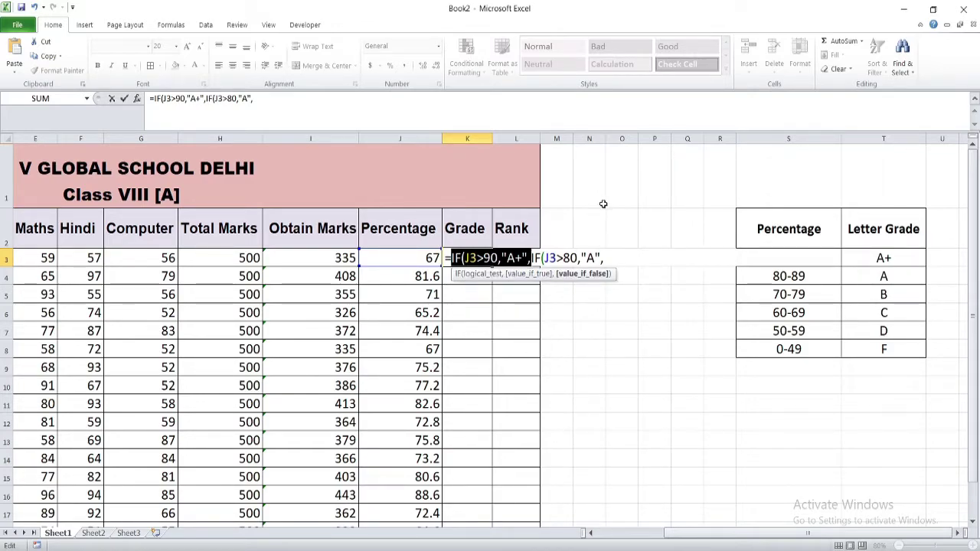
click(604, 259)
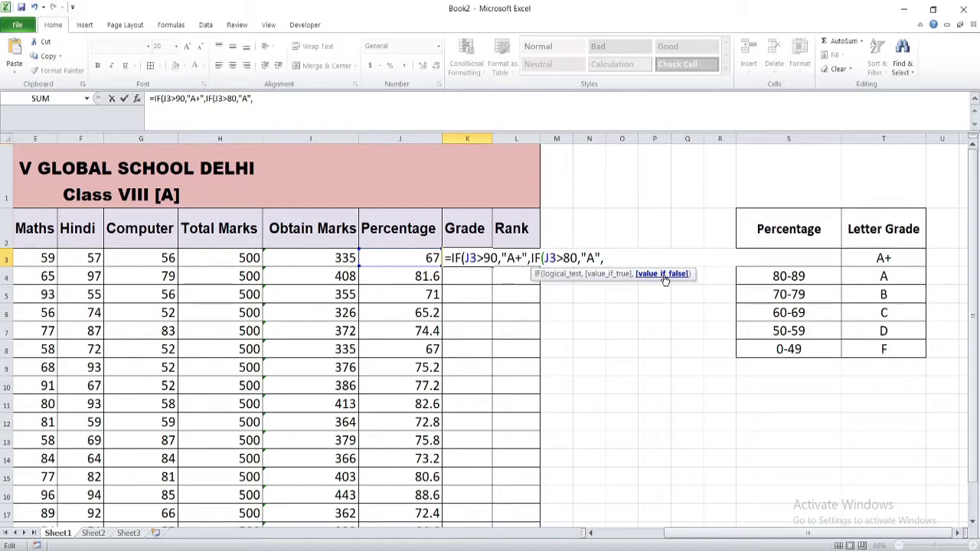
text(IF(J3>90,"A+",)
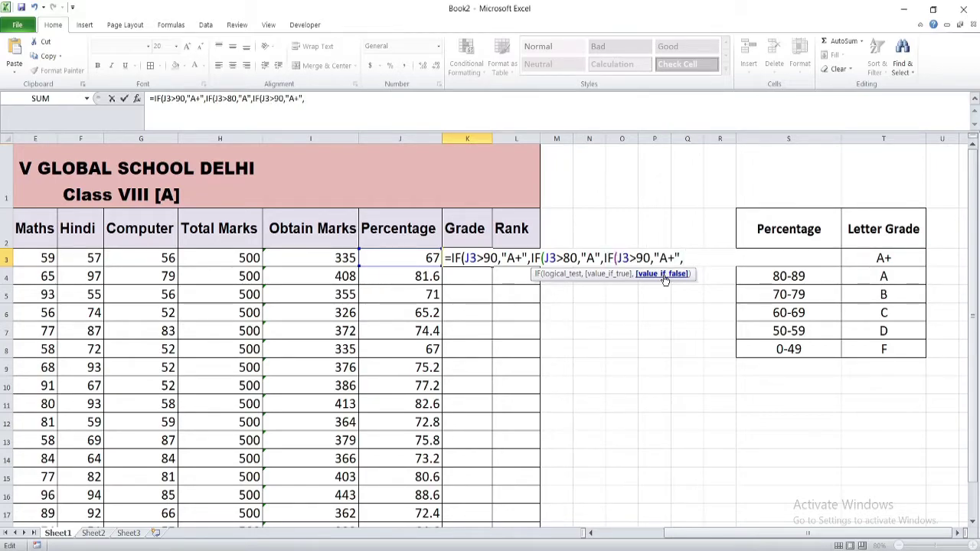
key(ctrl+v)
key(ctrl+v)
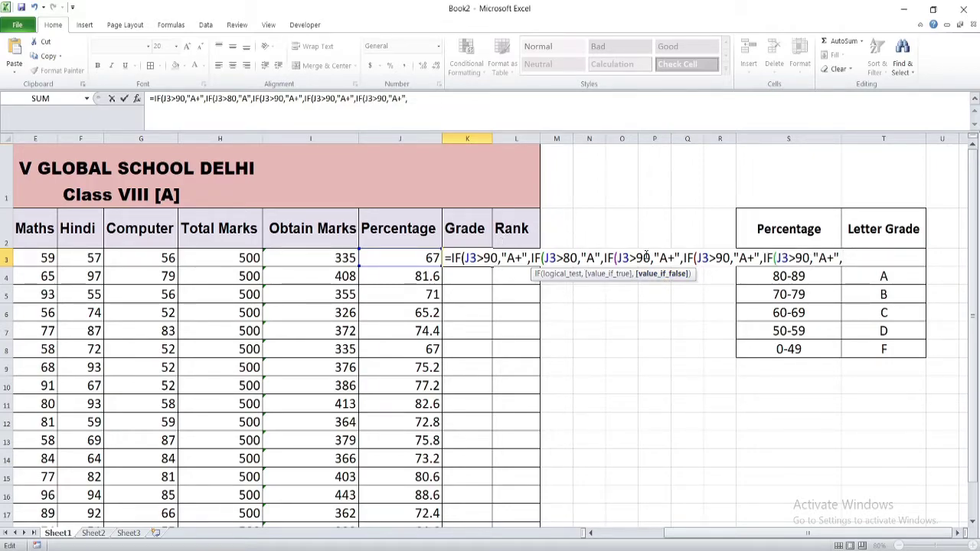
Change the copied tests to give B above 70 and C above 60.
click(638, 259)
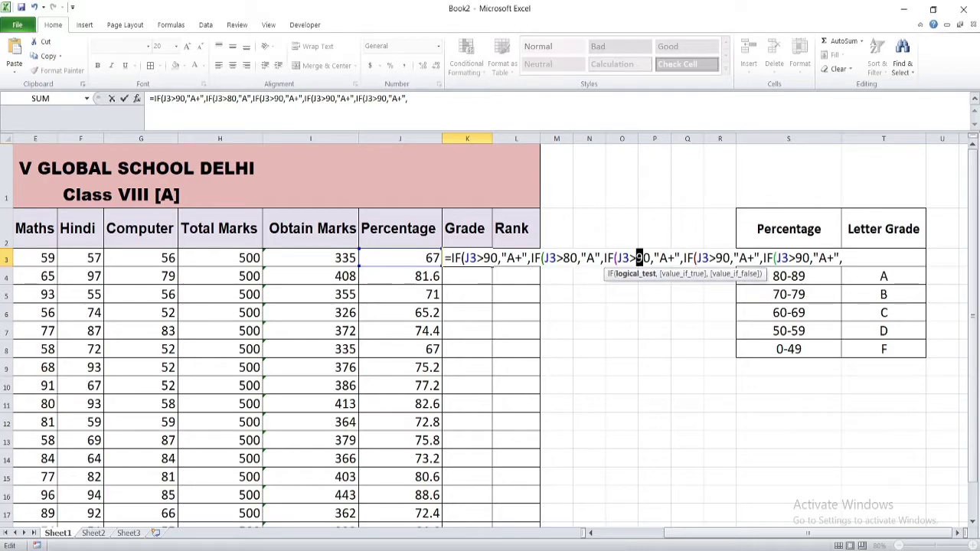
text(7)
drag(660, 258, 674, 258)
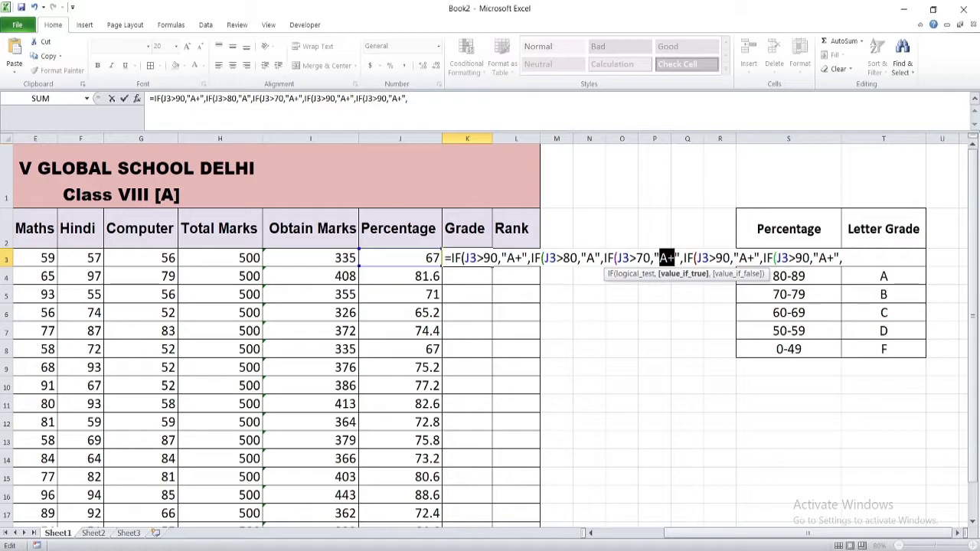
text(B)
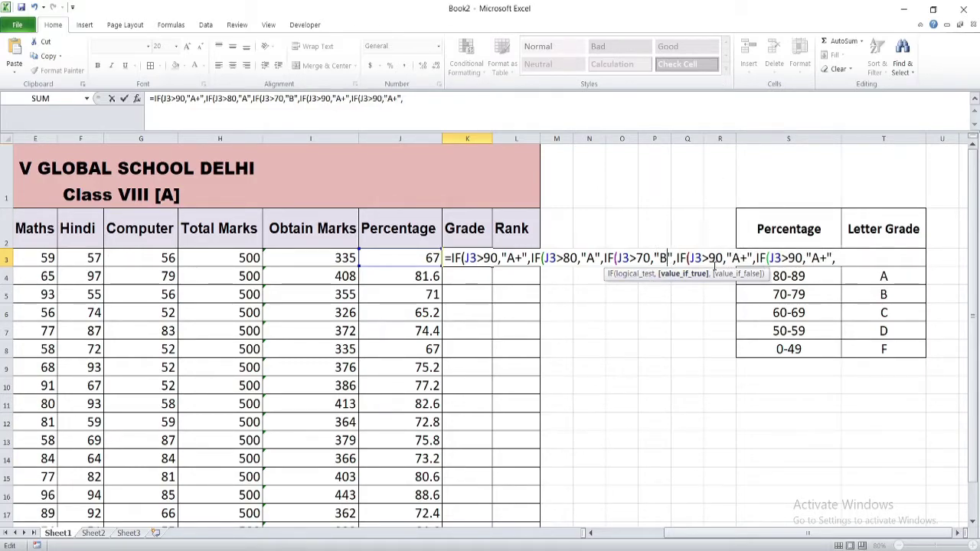
drag(707, 258, 715, 258)
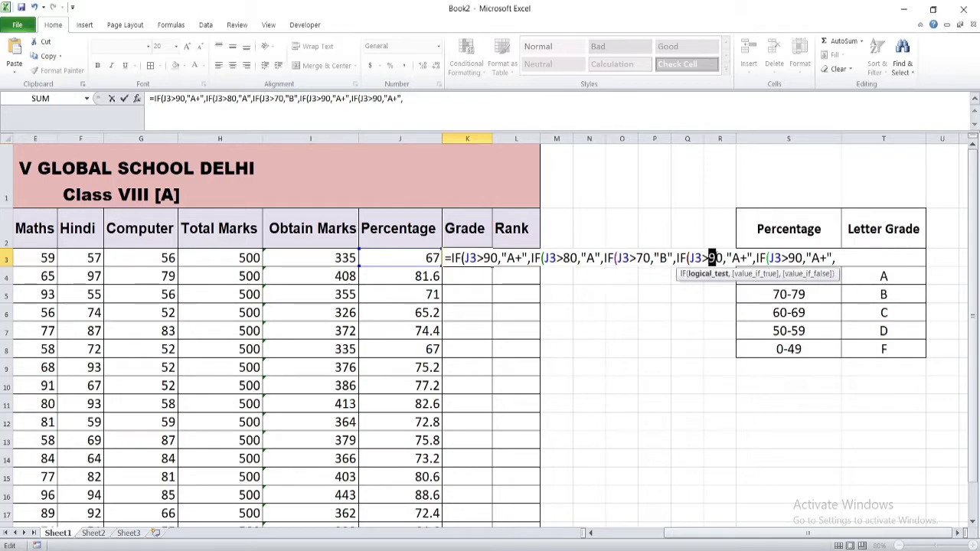
text(6)
drag(734, 258, 747, 258)
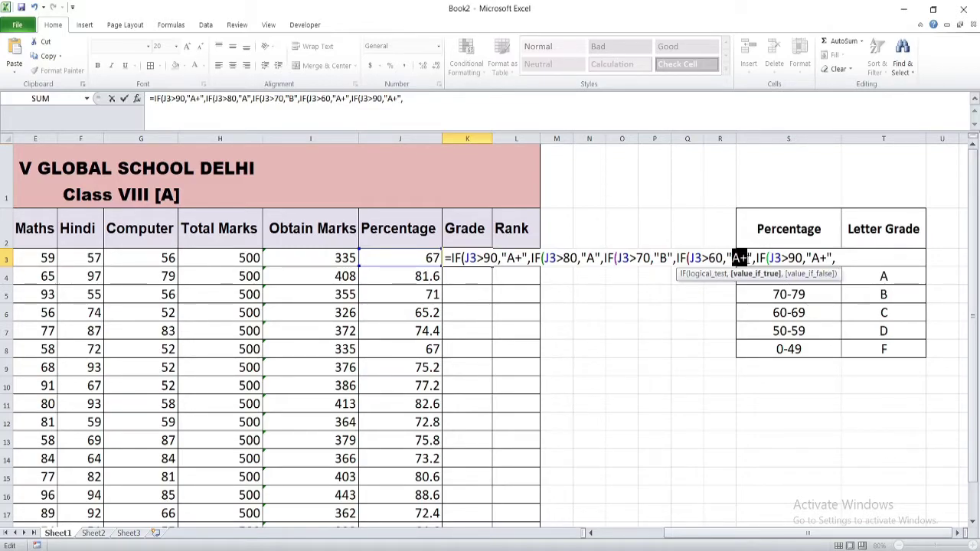
text(C)
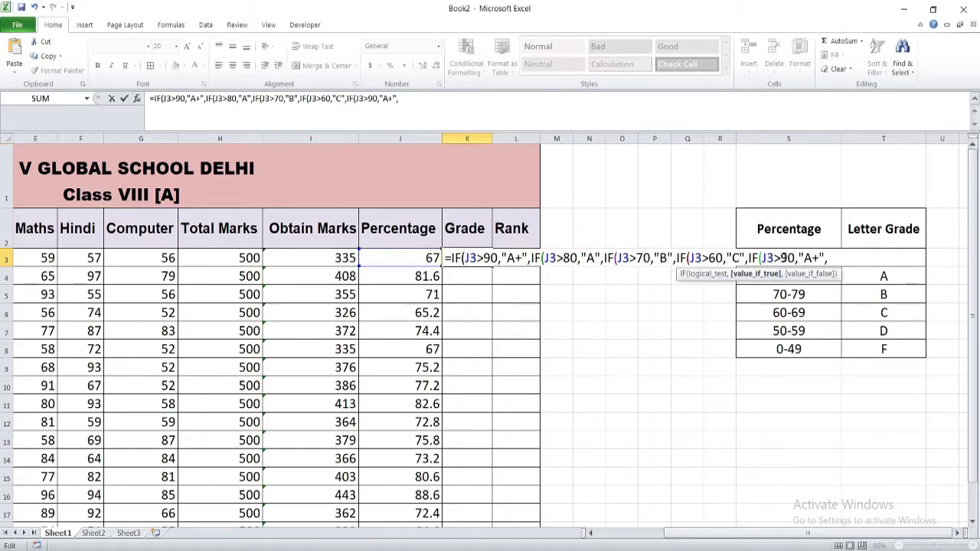
Set the last copied test to D above 50 and begin another IF(.
drag(781, 258, 788, 265)
text(5)
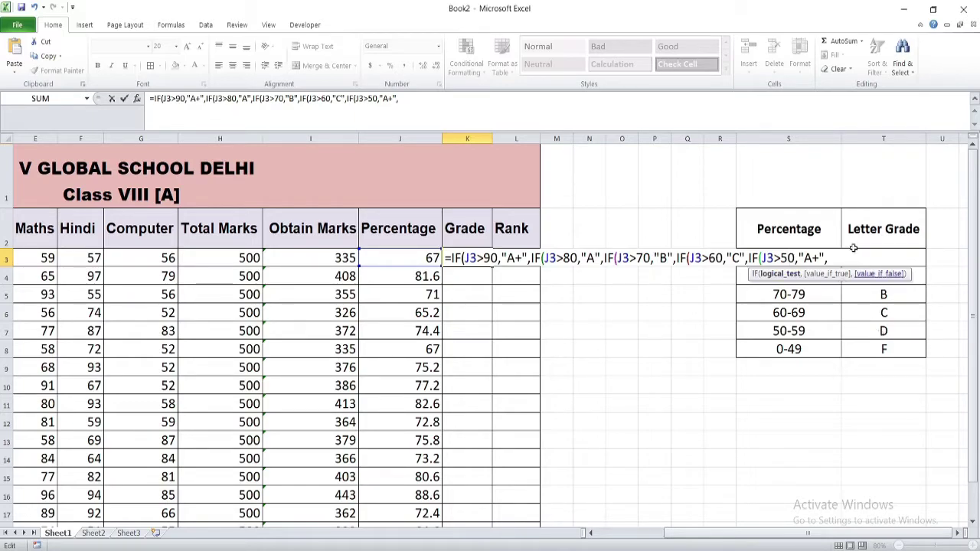
drag(804, 258, 818, 259)
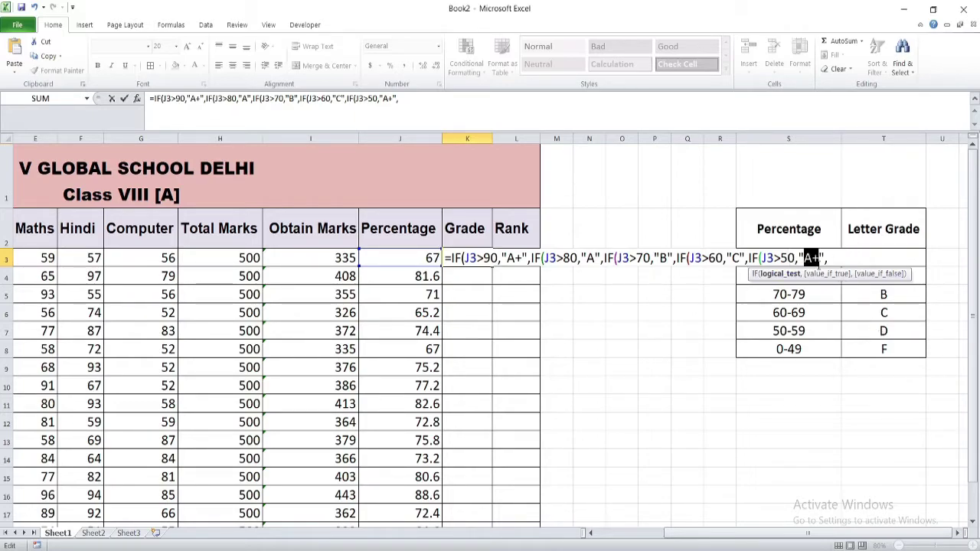
text(D)
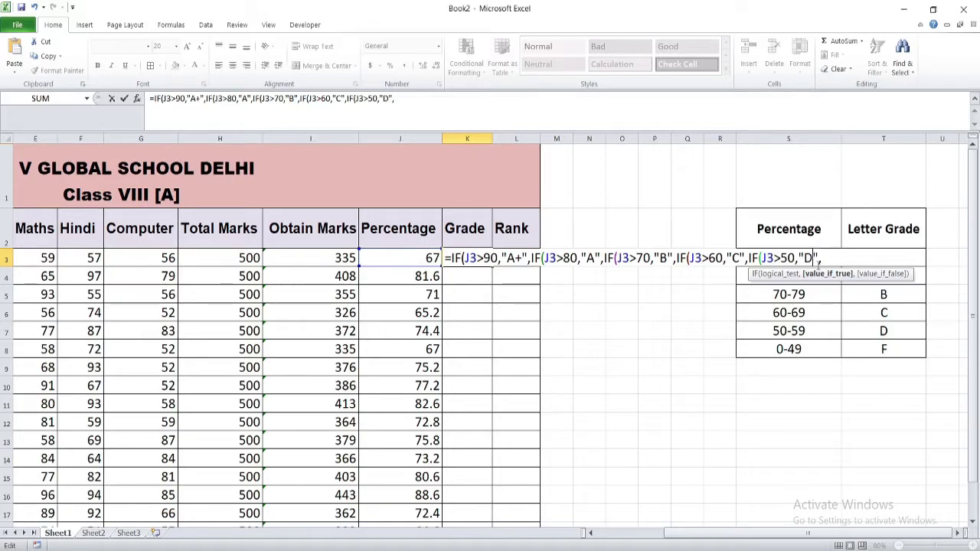
click(827, 263)
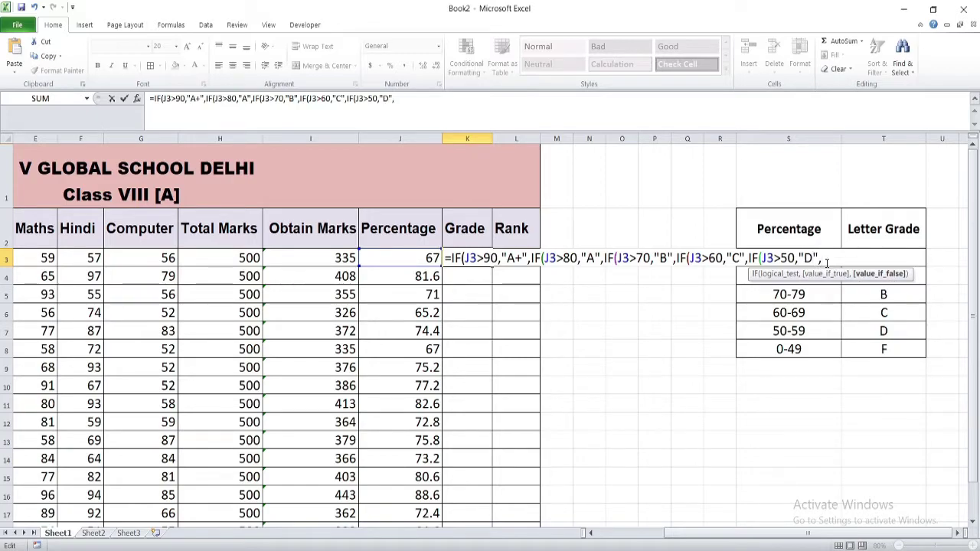
text(IF)
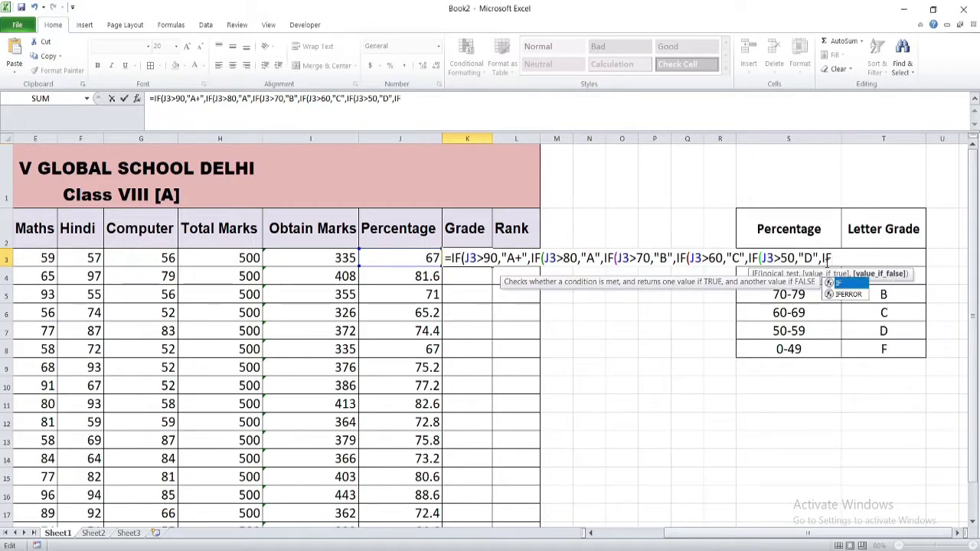
text(()
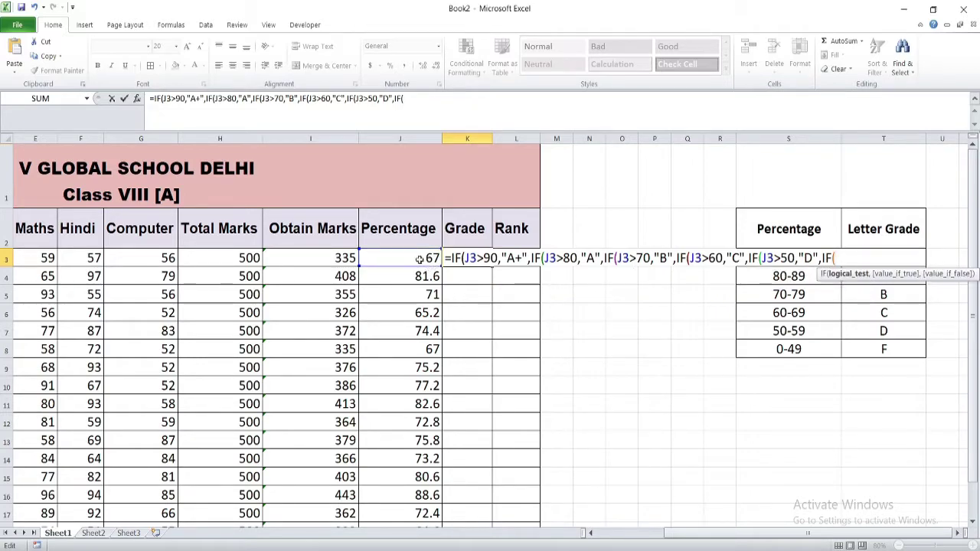
Close the formula with J3<50,"F" and closing parentheses, so K3 shows C.
click(420, 260)
text(<)
text(50)
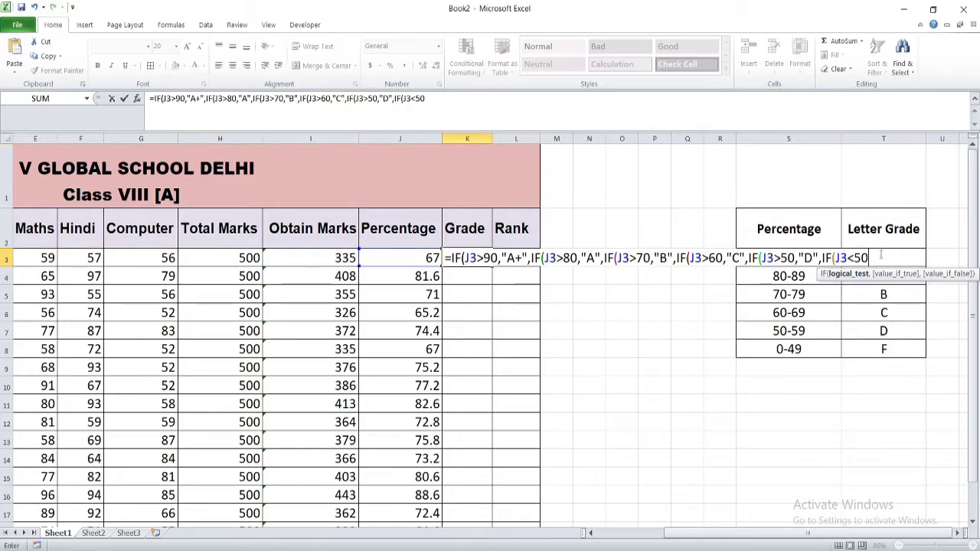
text(,")
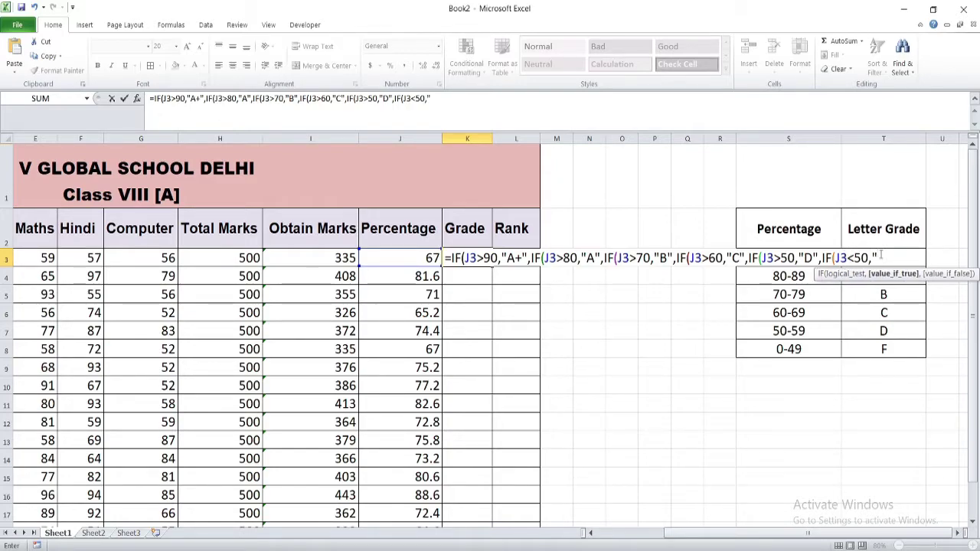
text(F")
text())
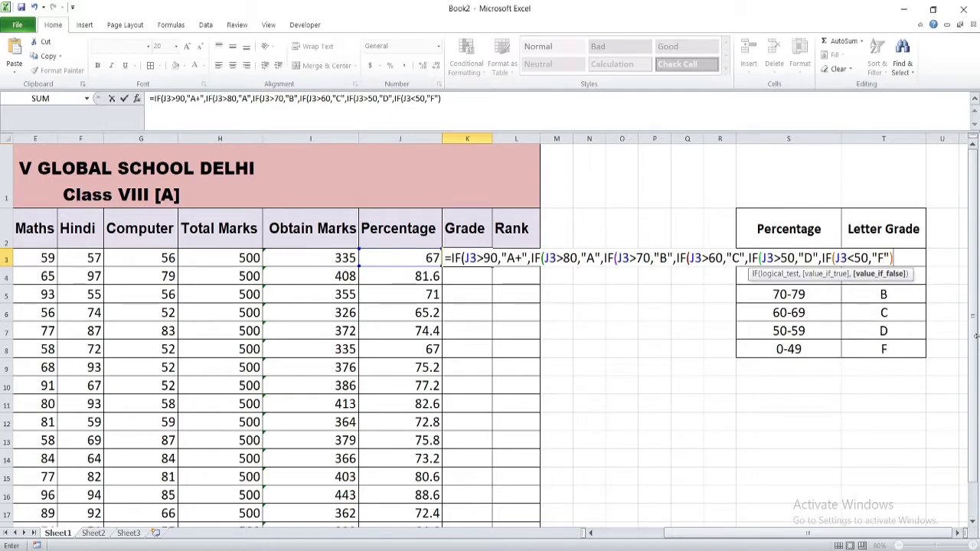
text())
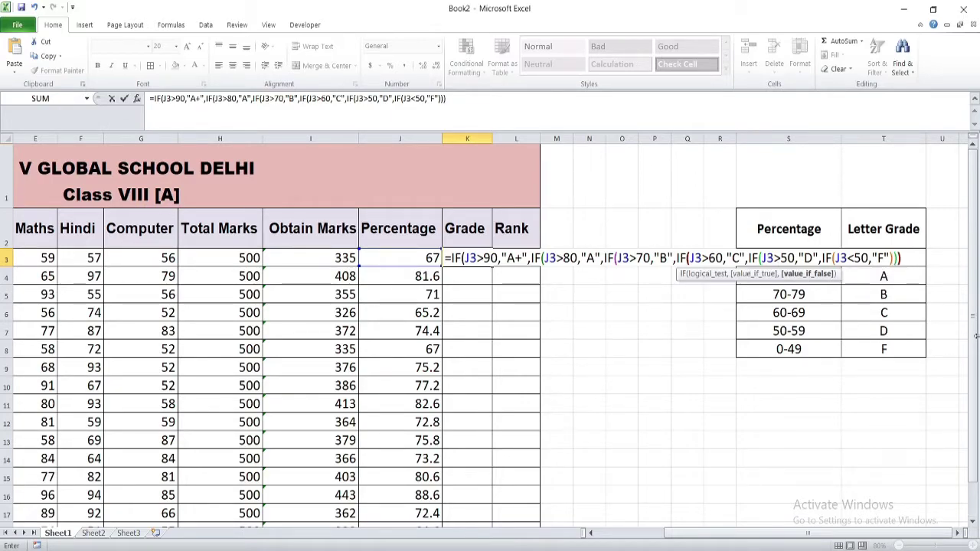
text()))))
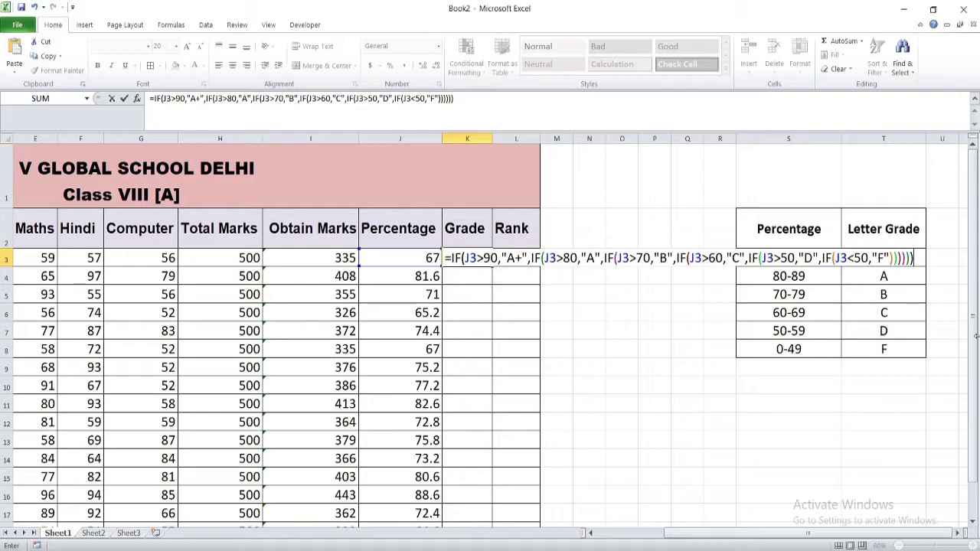
key(Left)
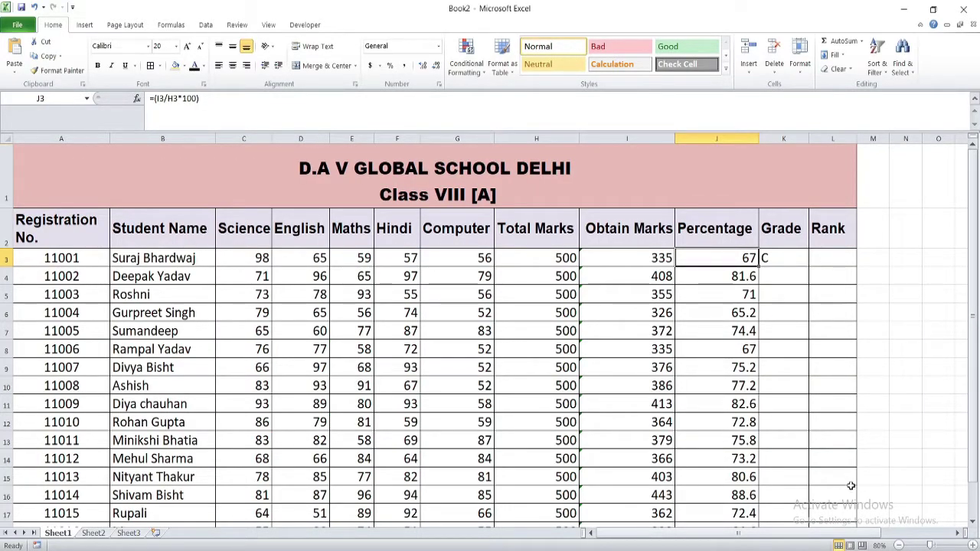
drag(849, 533, 898, 545)
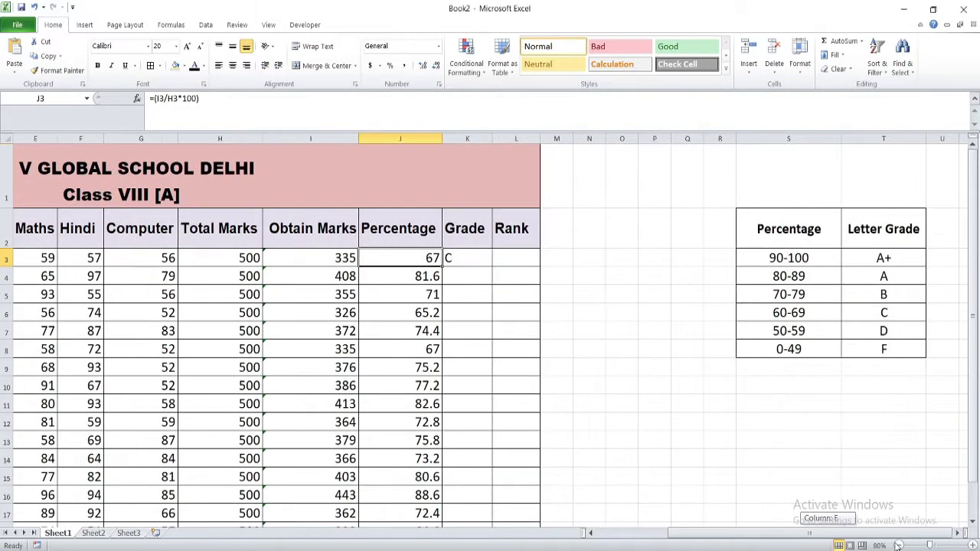
click(789, 313)
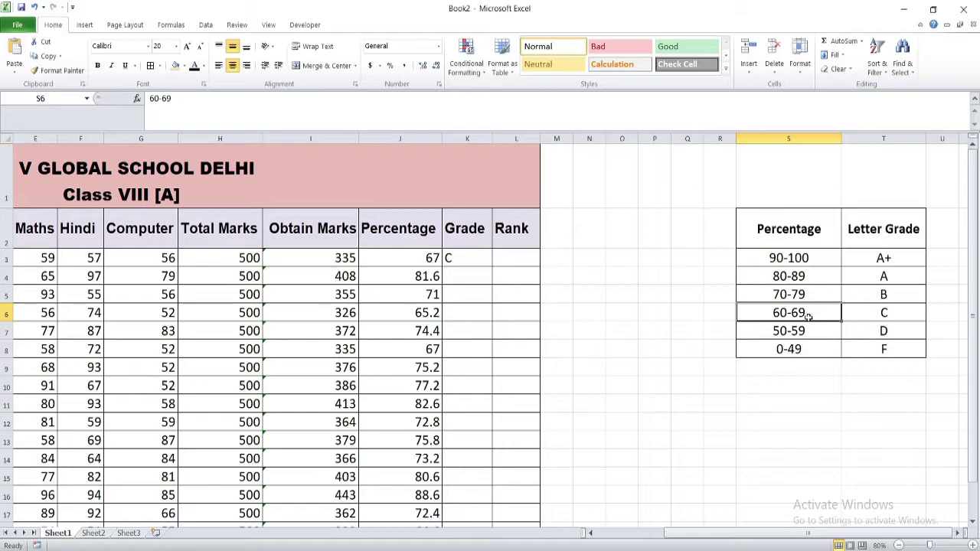
click(882, 313)
click(488, 263)
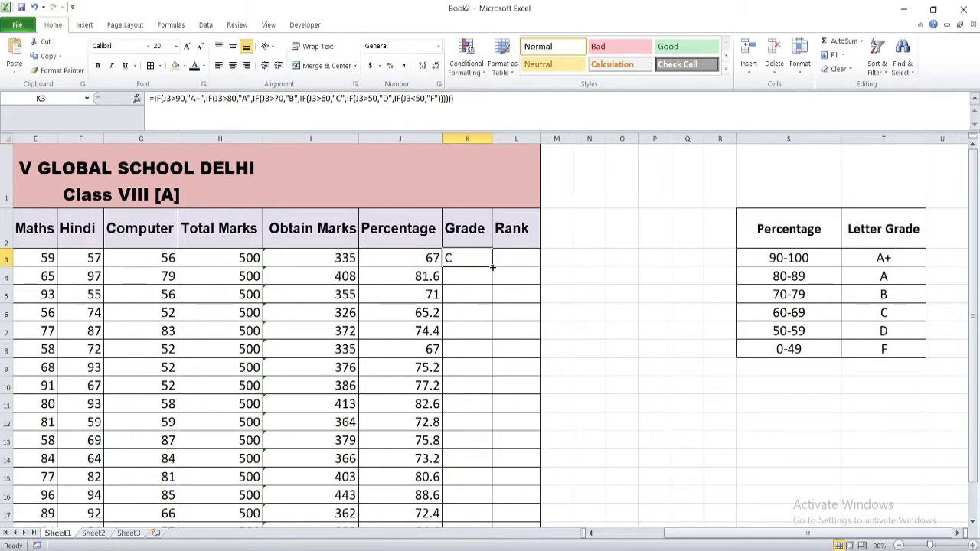
drag(492, 267, 483, 503)
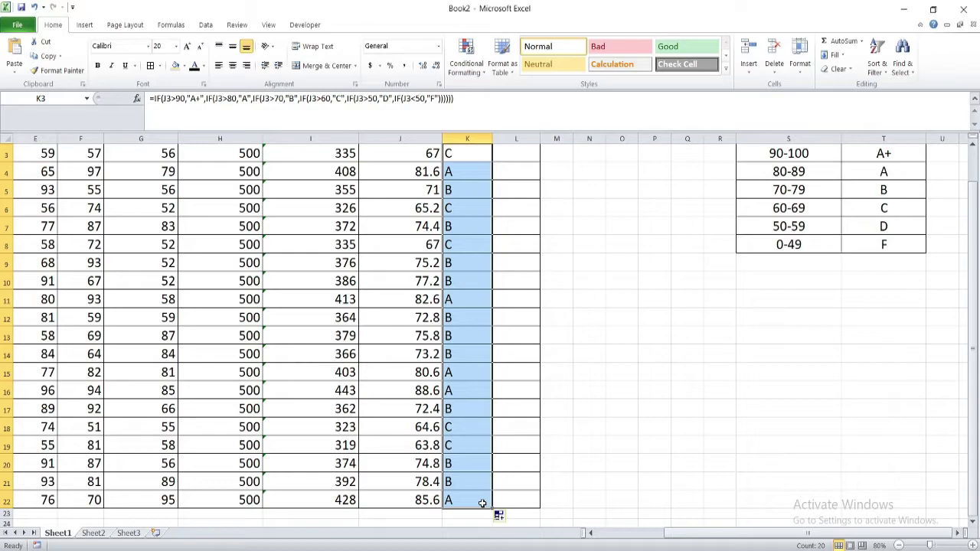
drag(731, 536, 716, 536)
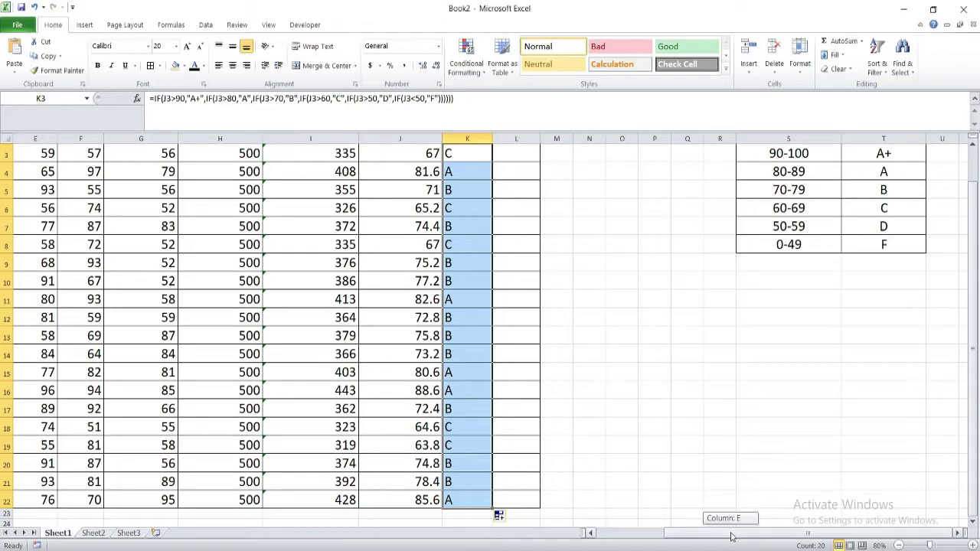
scroll(682, 506, up, 1)
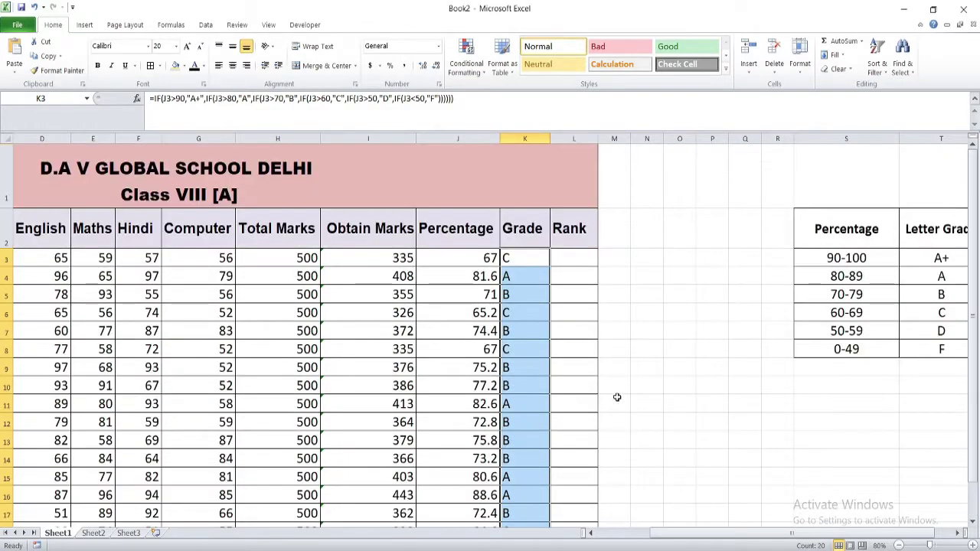
click(522, 277)
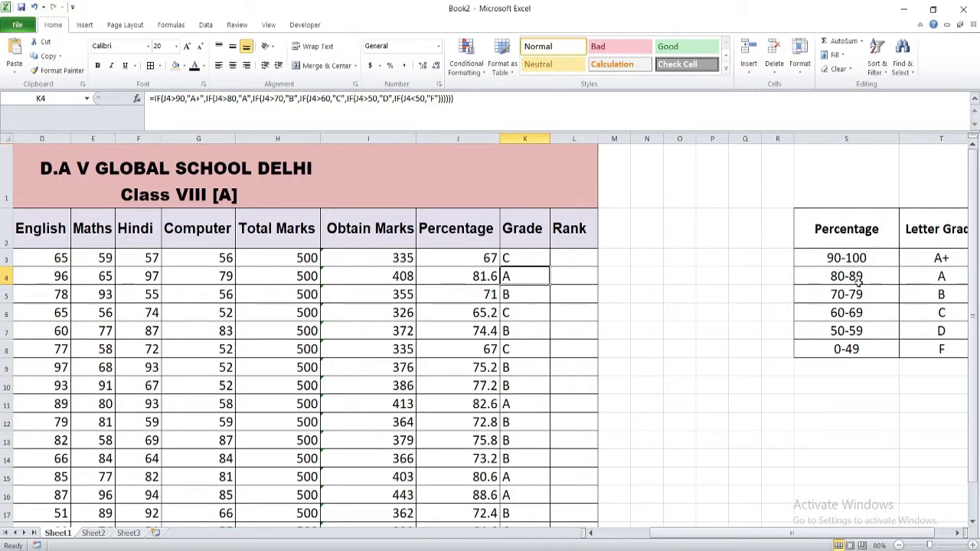
click(472, 298)
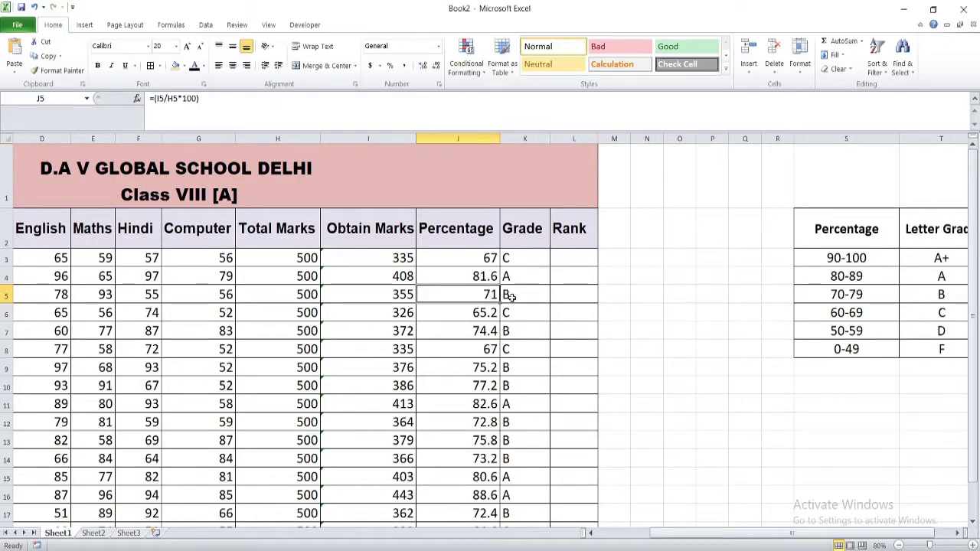
drag(485, 294, 506, 297)
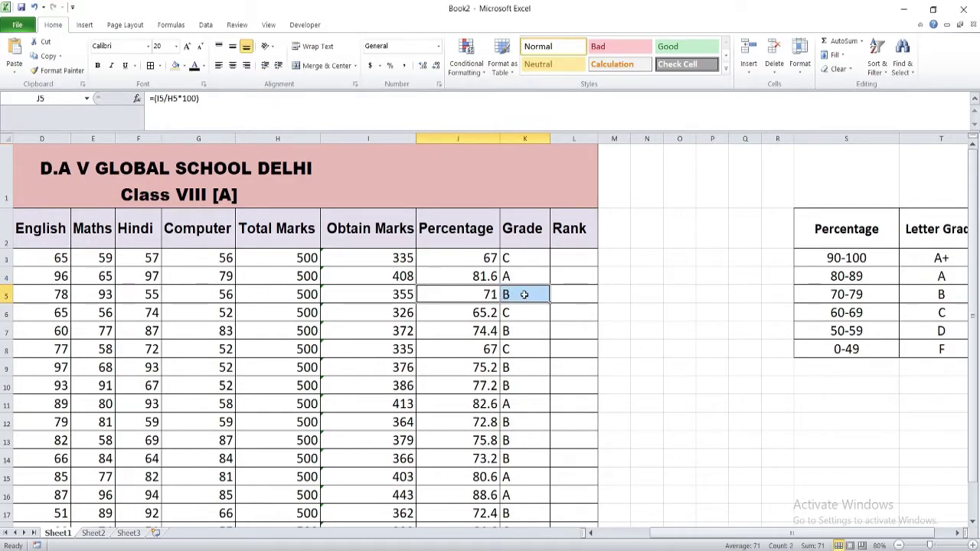
click(845, 297)
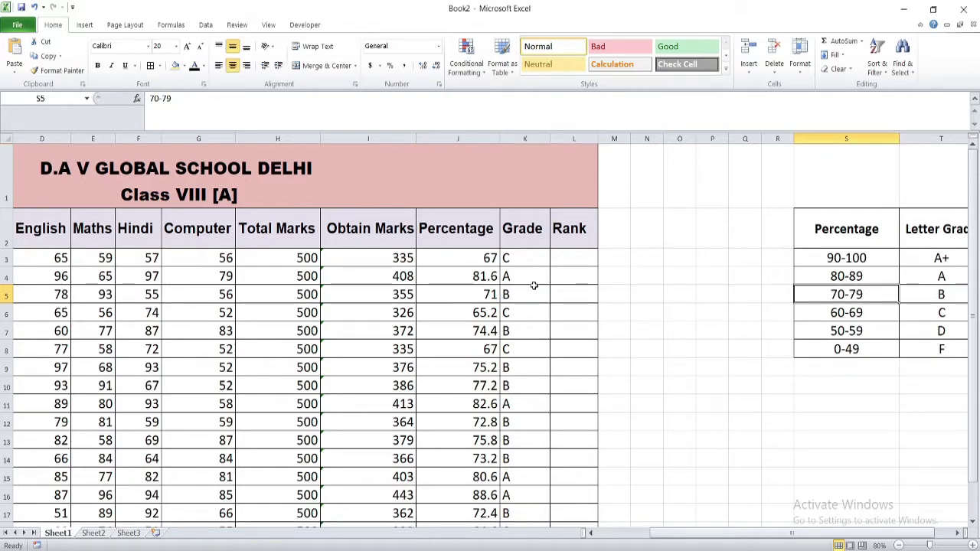
scroll(582, 329, right, 1)
click(622, 385)
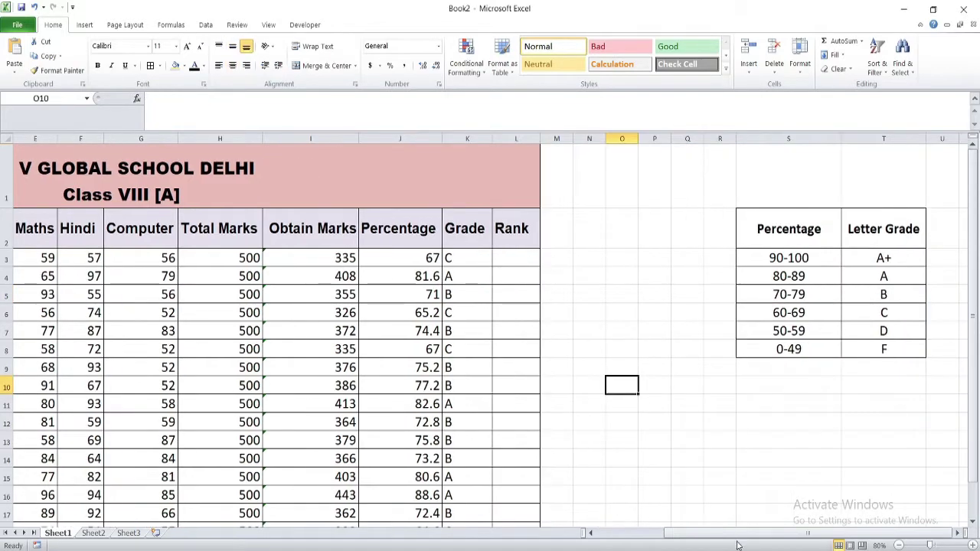
click(525, 258)
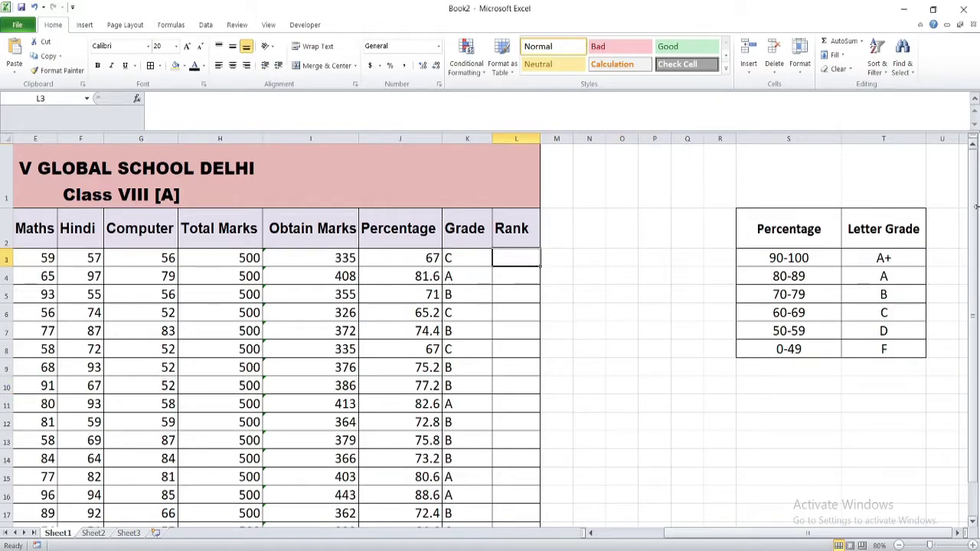
drag(976, 237, 975, 262)
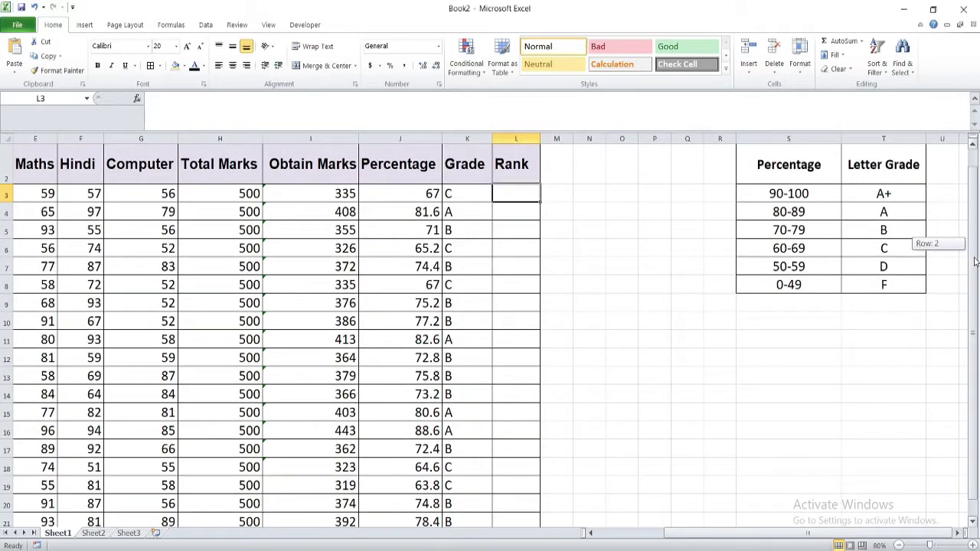
click(451, 213)
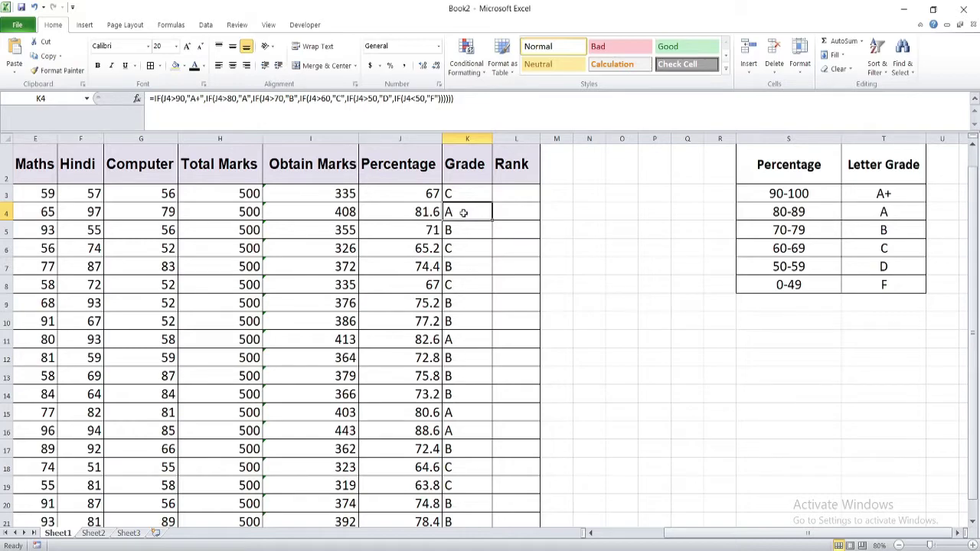
scroll(451, 357, up, 1)
click(501, 253)
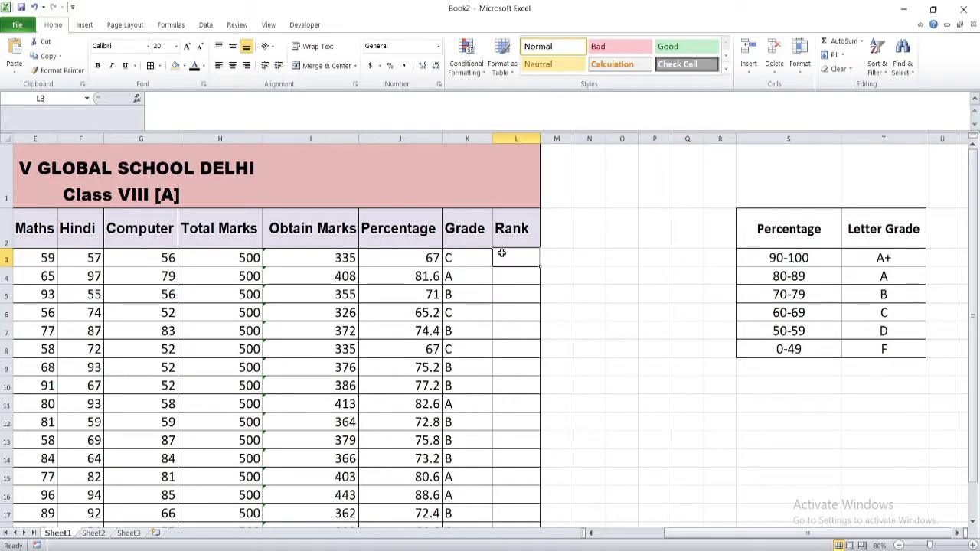
Enter =RANK(J3,$J$3:$J$22) in L3, giving the first student rank 16.
text(=)
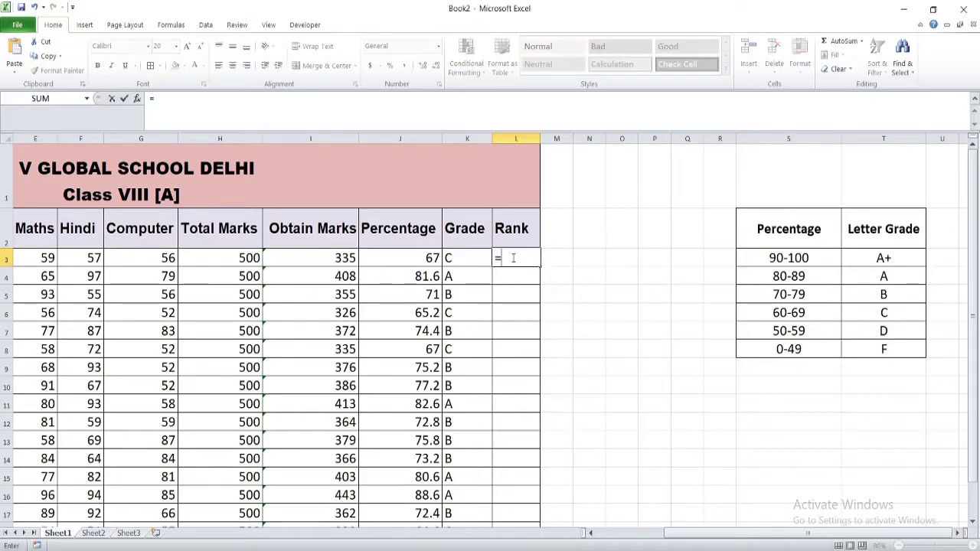
text(RANK()
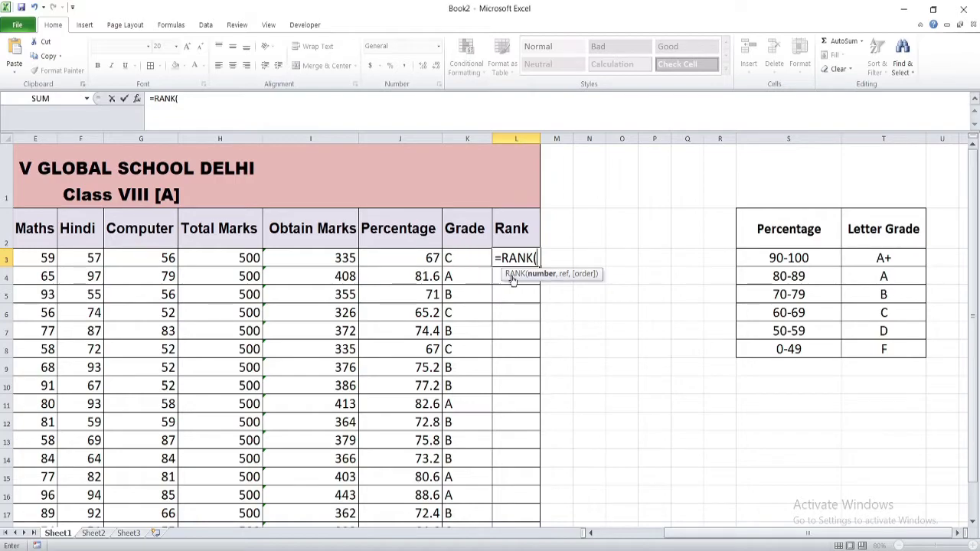
click(412, 259)
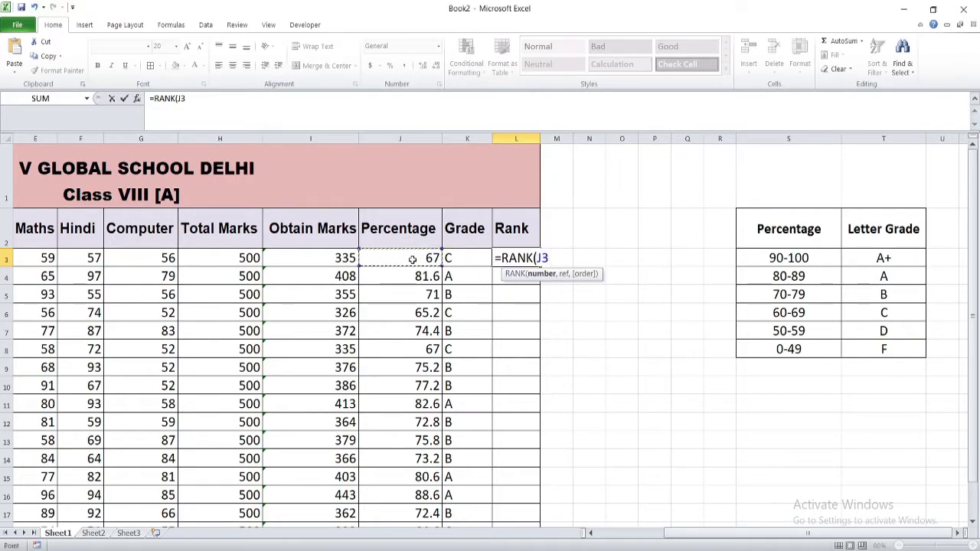
text(,)
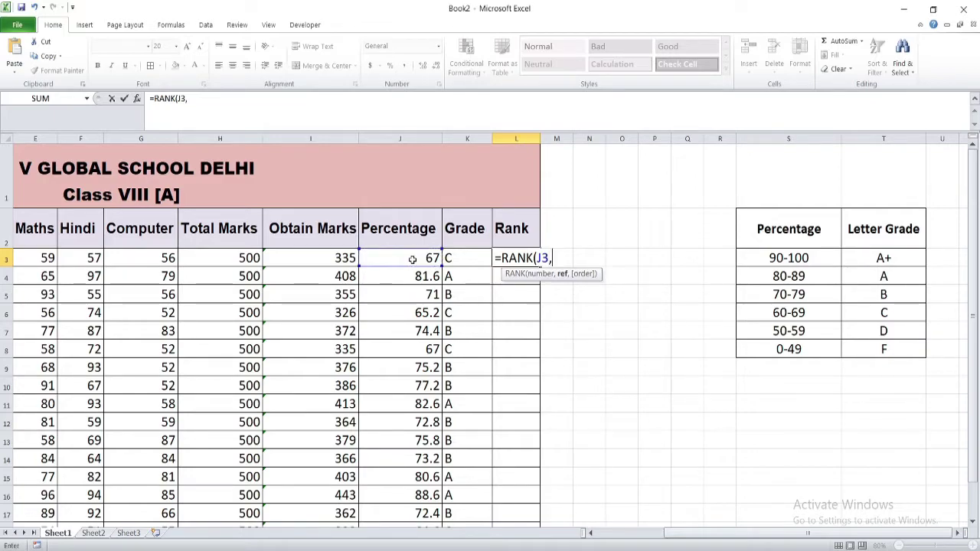
mouse_move(413, 259)
mouse_down()
mouse_move(413, 526)
mouse_move(406, 500)
mouse_up()
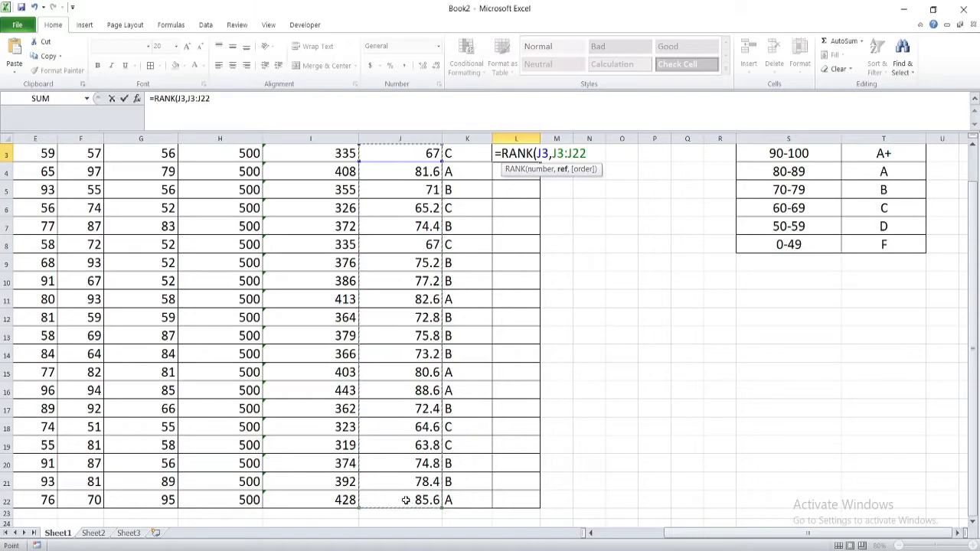
scroll(406, 500, up, 1)
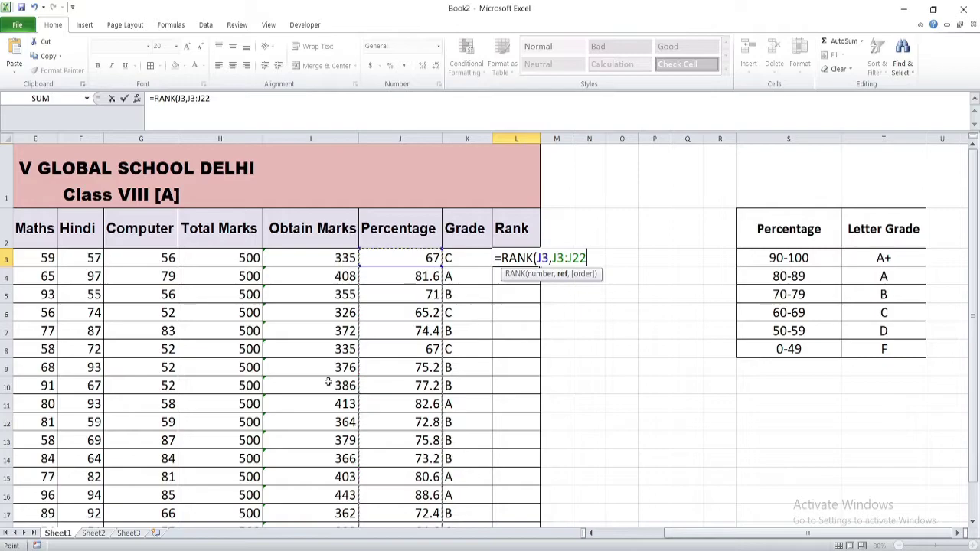
key(F4)
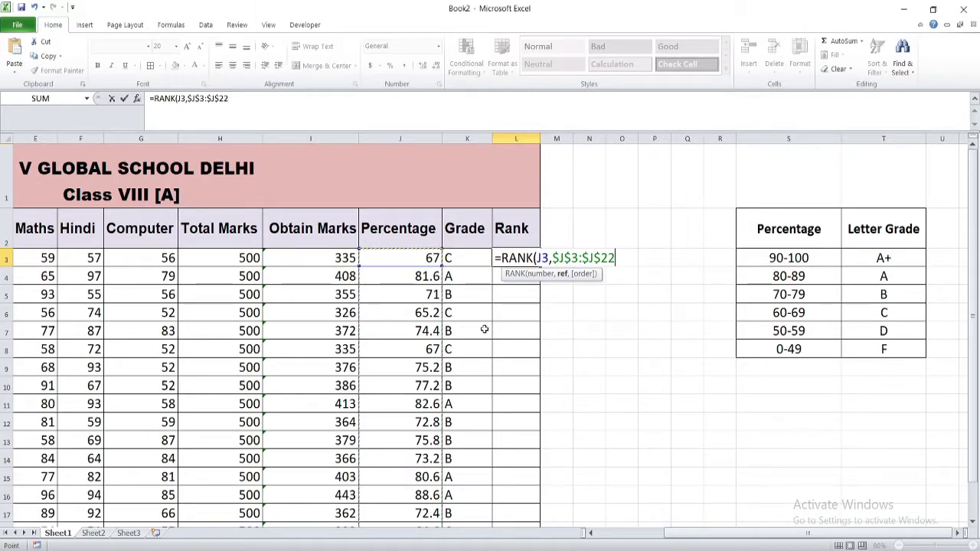
scroll(472, 340, down, 2)
scroll(423, 387, up, 2)
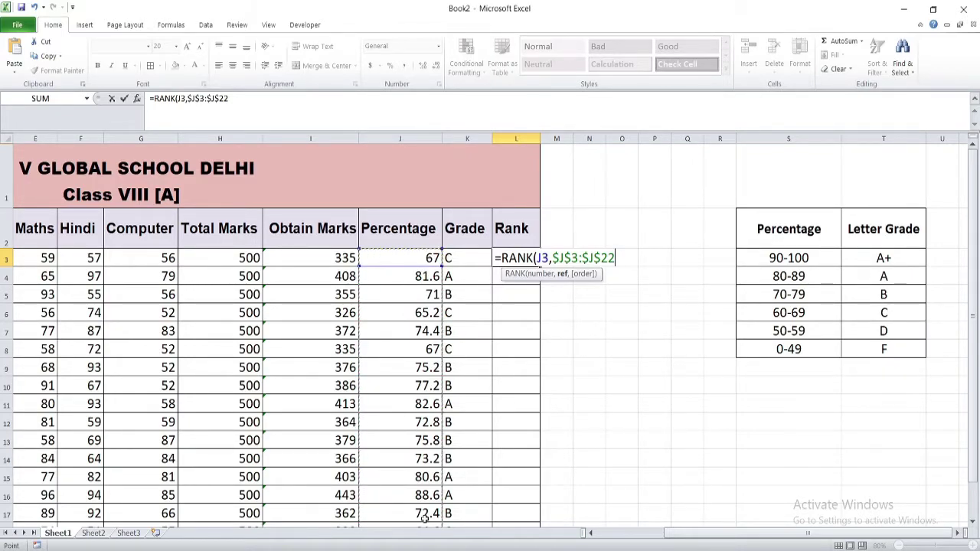
text())
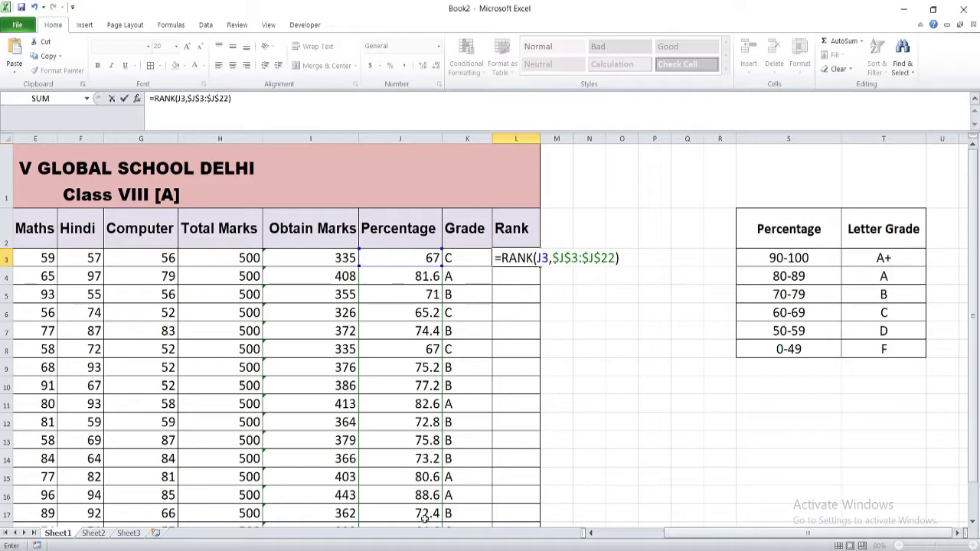
key(Return)
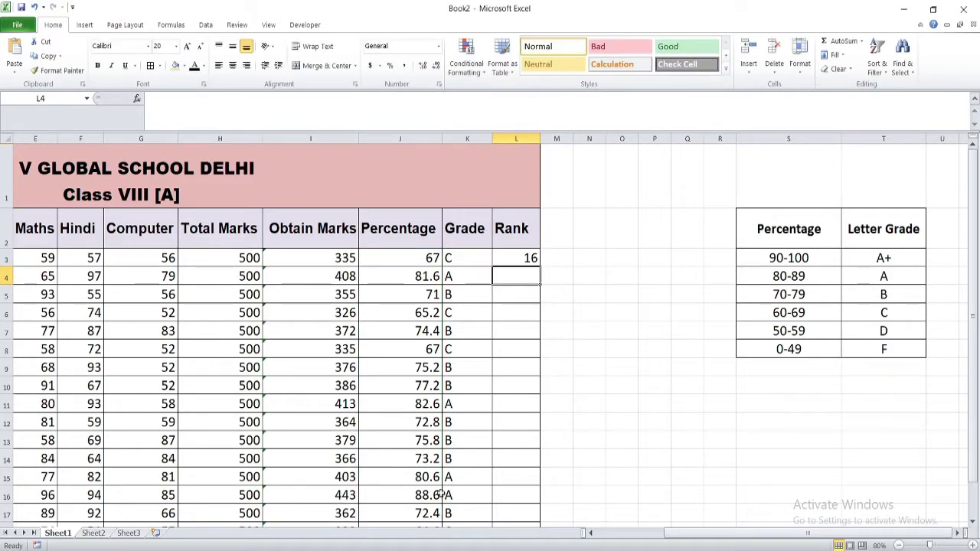
Copy L3's RANK formula down to L22, ranking students 1 to 20.
click(521, 258)
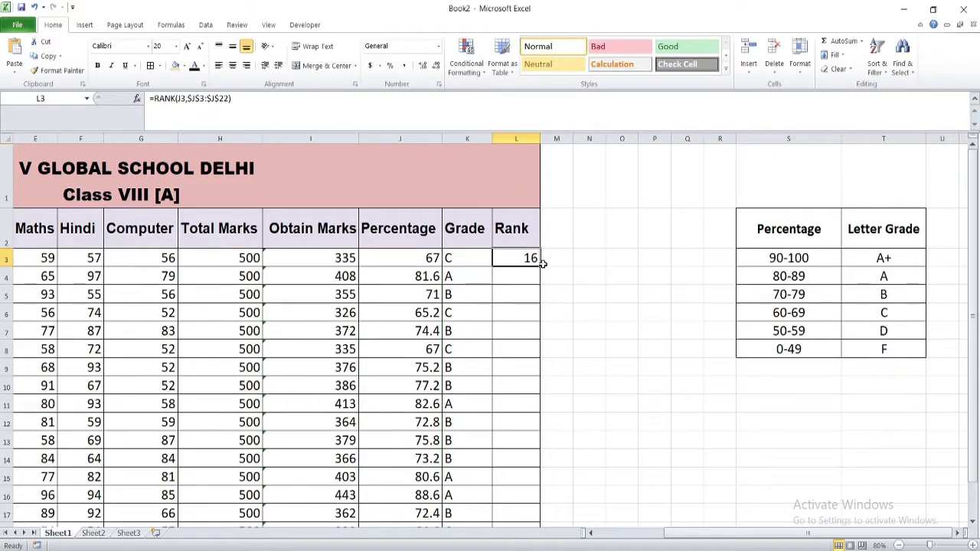
drag(539, 264, 546, 435)
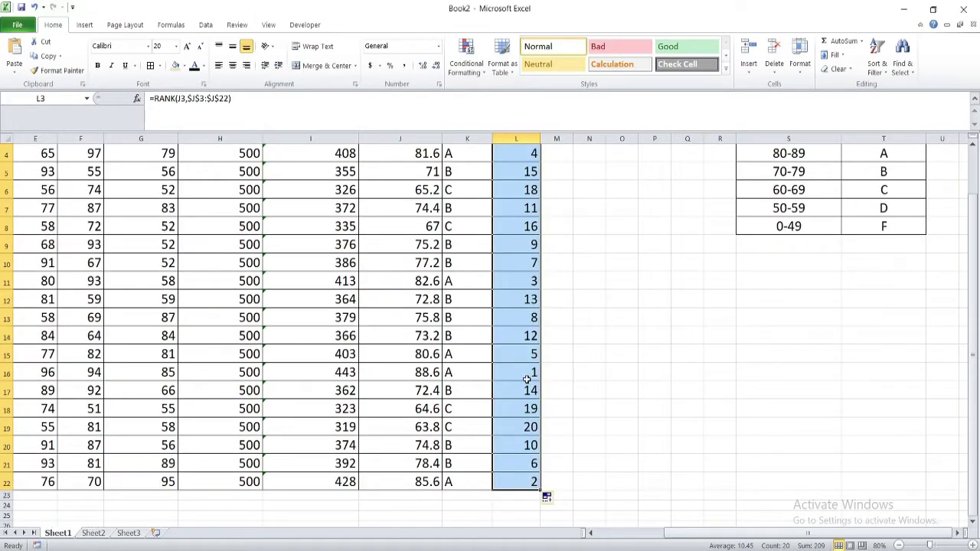
drag(526, 379, 416, 373)
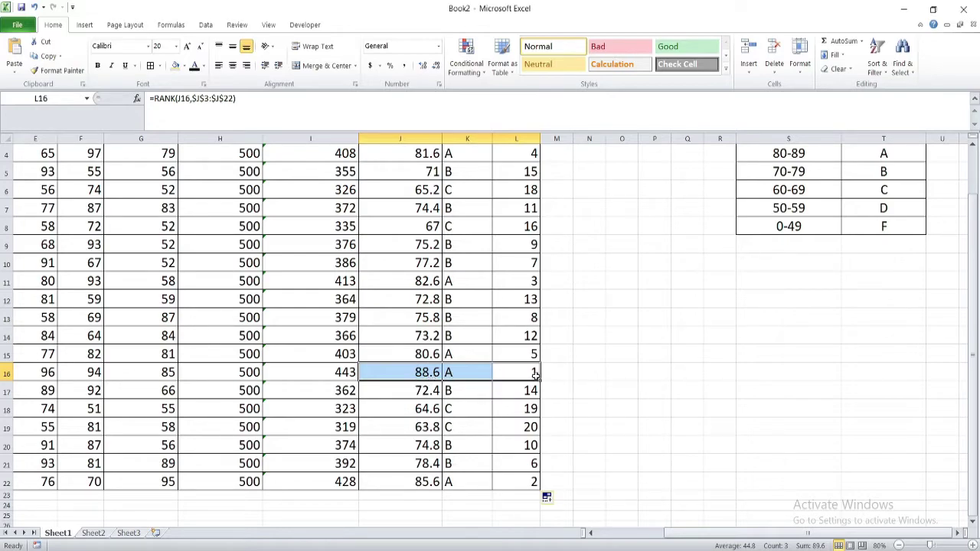
scroll(536, 374, left, 2)
click(936, 263)
scroll(756, 481, up, 1)
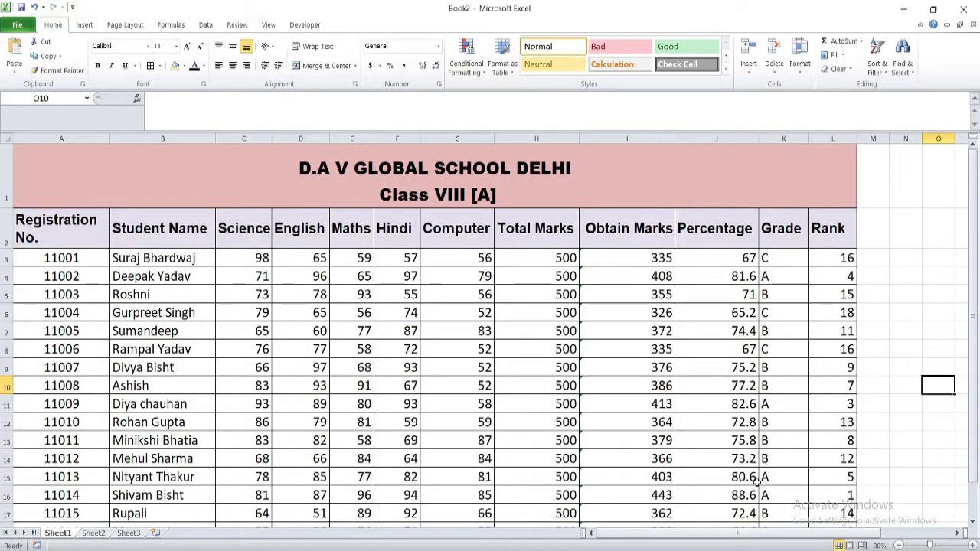
scroll(746, 536, right, 1)
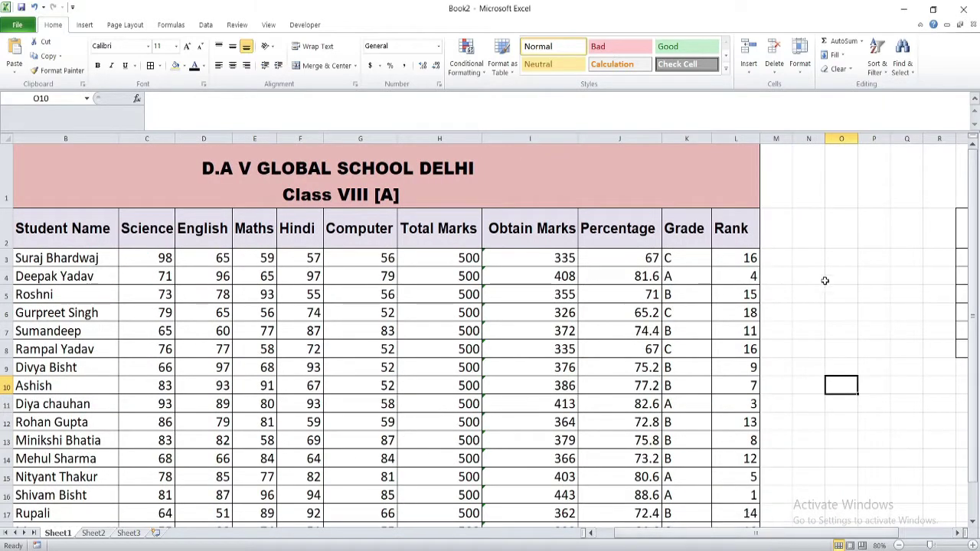
scroll(824, 280, down, 1)
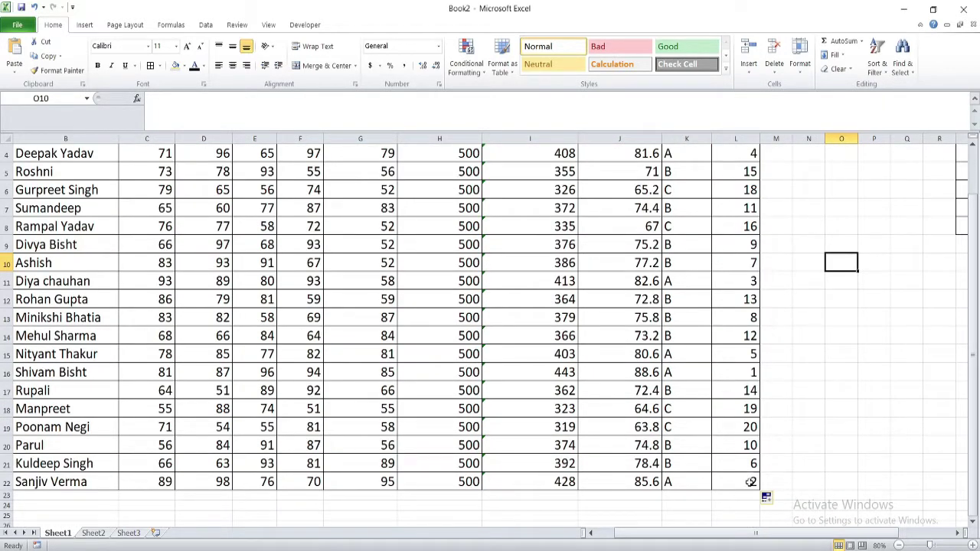
mouse_move(755, 480)
mouse_down()
mouse_move(758, 185)
mouse_move(720, 257)
mouse_up()
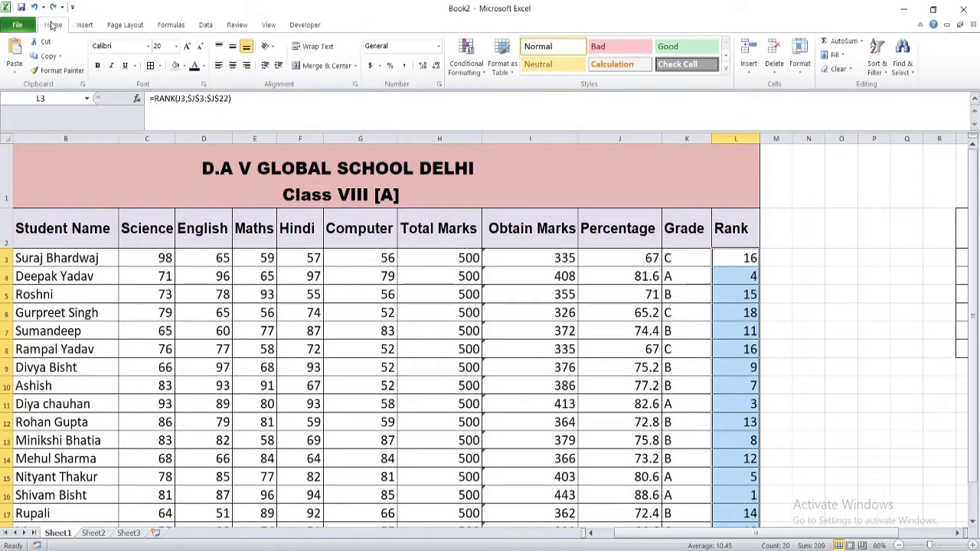
Sort the student rows by Rank, smallest to largest, expanding the selection to whole rows.
click(877, 67)
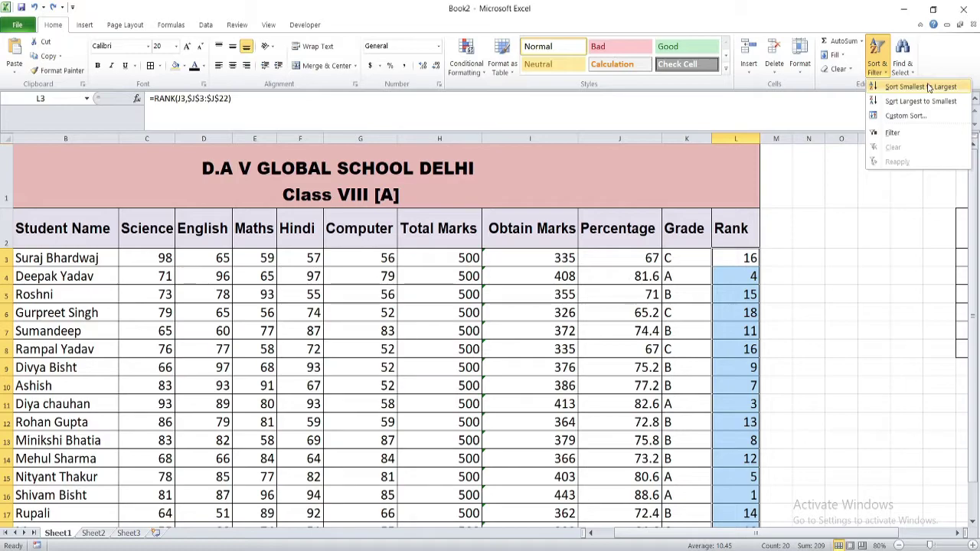
click(930, 88)
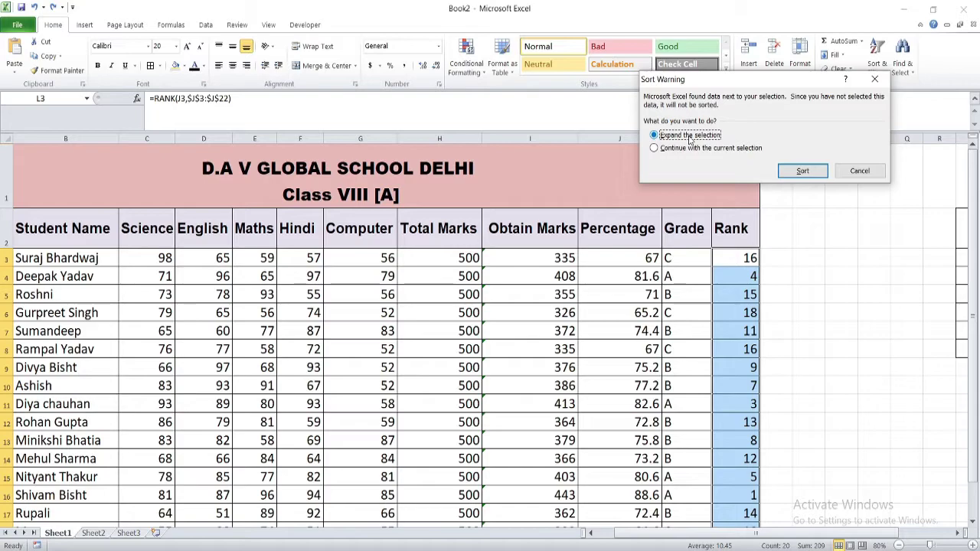
click(800, 171)
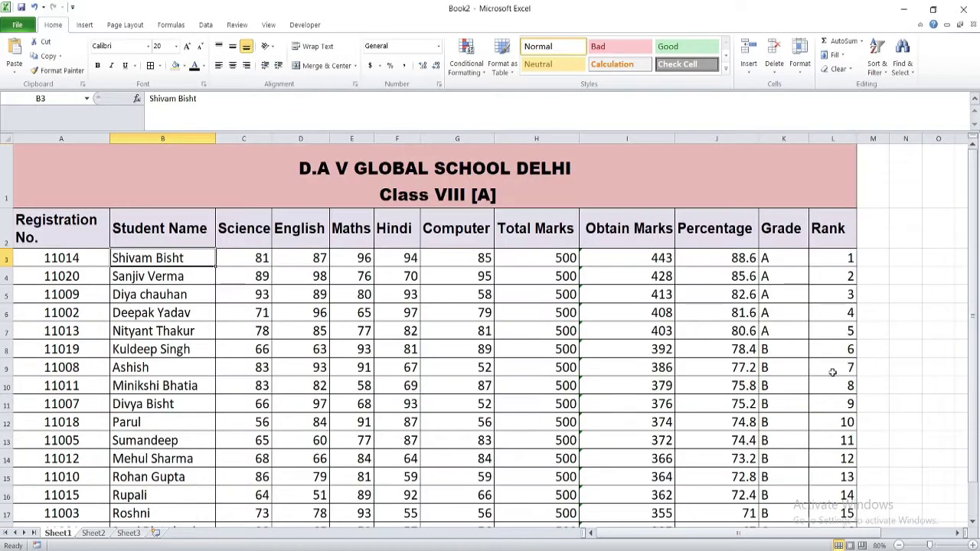
drag(837, 258, 833, 498)
scroll(832, 490, up, 1)
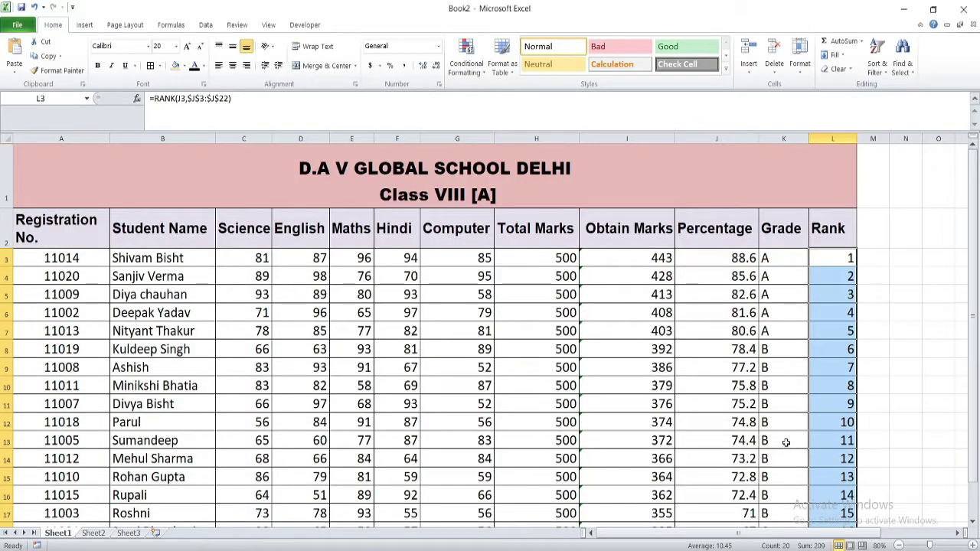
drag(769, 258, 775, 367)
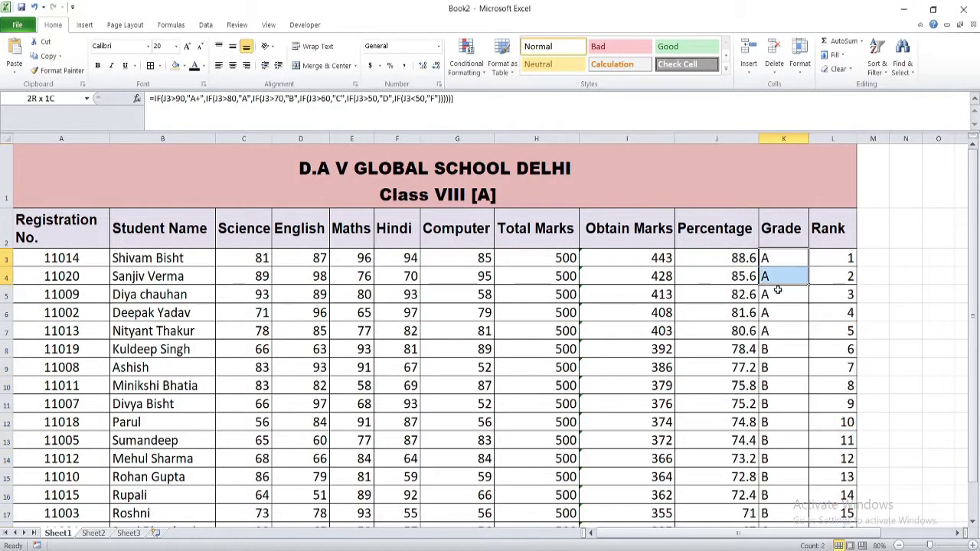
scroll(776, 368, down, 1)
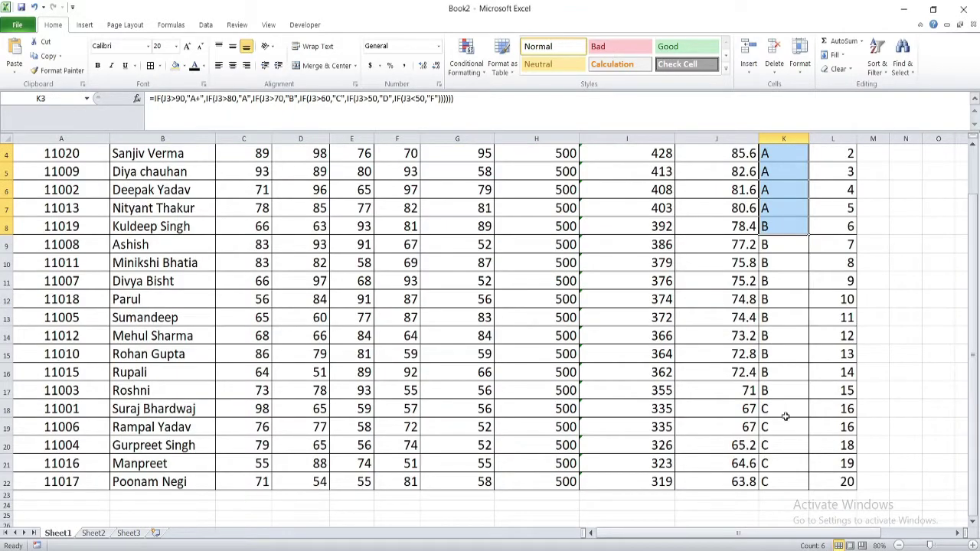
scroll(789, 483, up, 1)
click(907, 328)
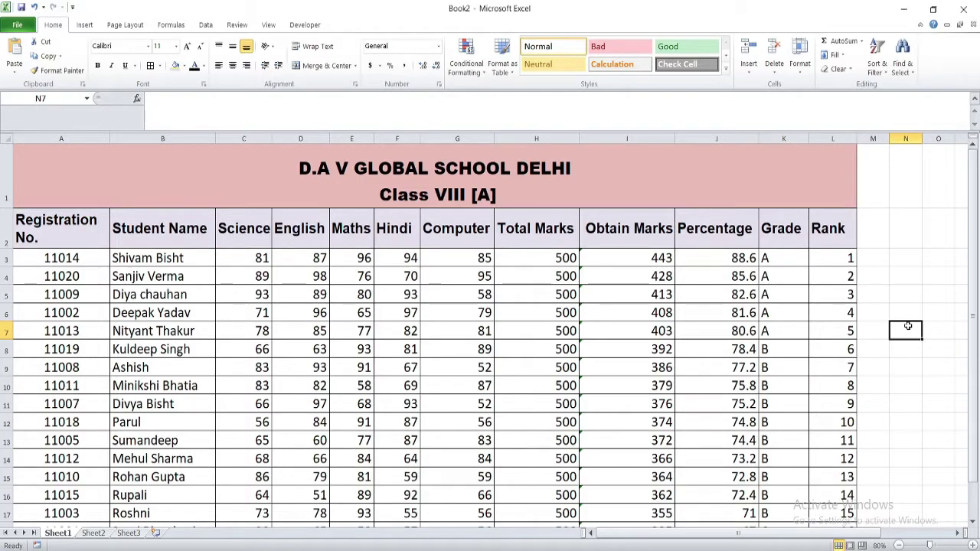
click(947, 288)
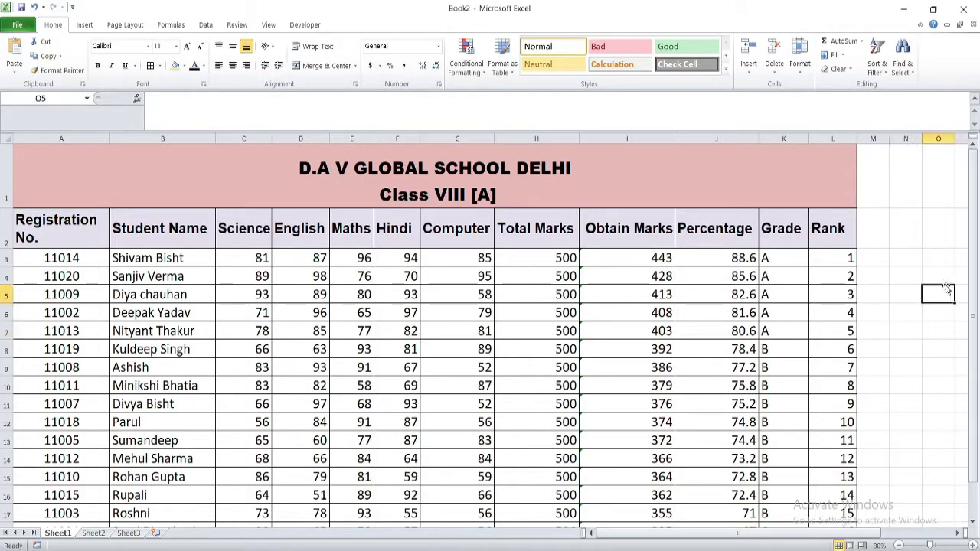